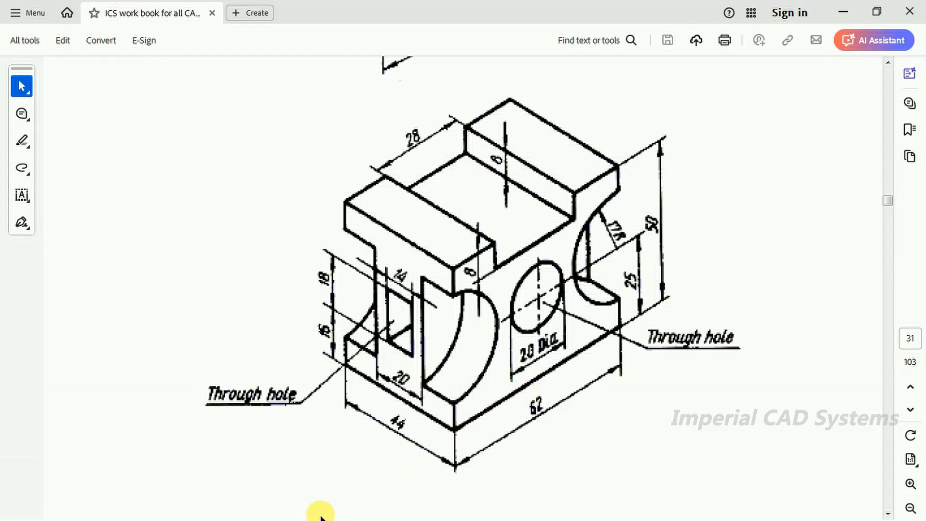
Step: Switch from the PDF drawing to the empty 3D model space in AutoCAD
{"action": "left_click", "coordinate": [840, 14]}
{"action": "middle_click_drag", "start_coordinate": [417, 271], "coordinate": [502, 237]}
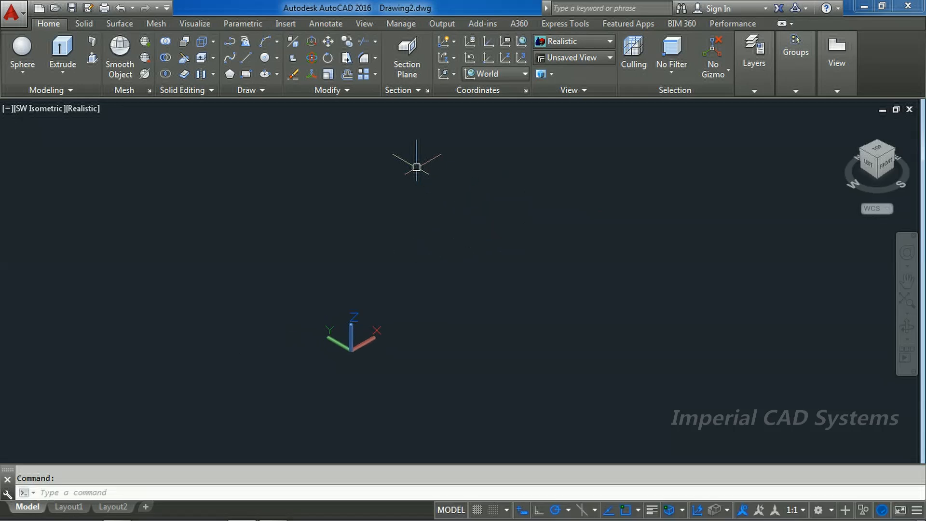
{"action": "left_click", "coordinate": [62, 48]}
{"action": "middle_click_drag", "start_coordinate": [424, 273], "coordinate": [410, 302]}
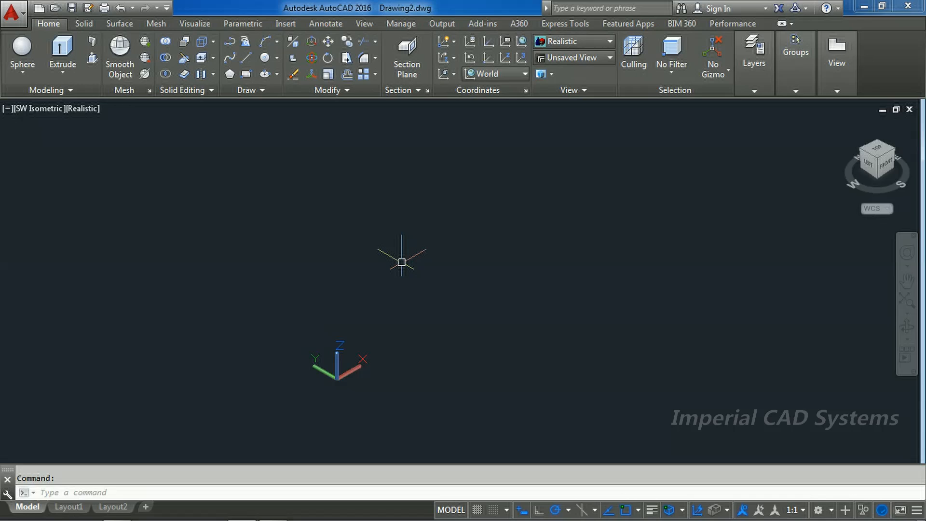
{"action": "mouse_move", "coordinate": [445, 507]}
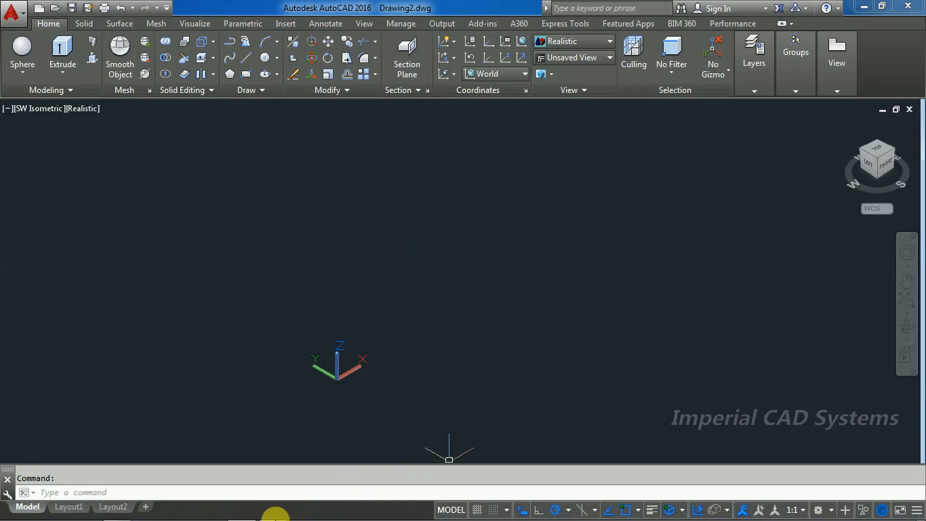
{"action": "left_click", "coordinate": [273, 511]}
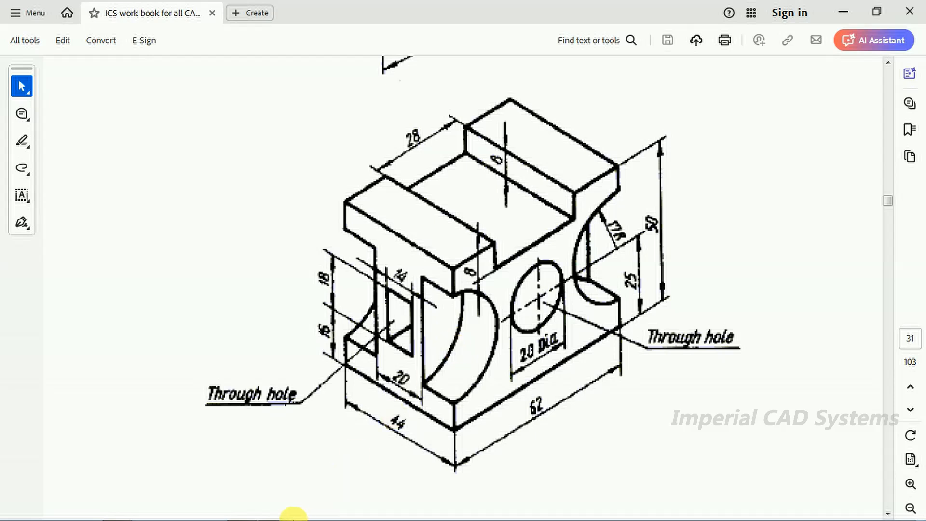
{"action": "left_click", "coordinate": [273, 511]}
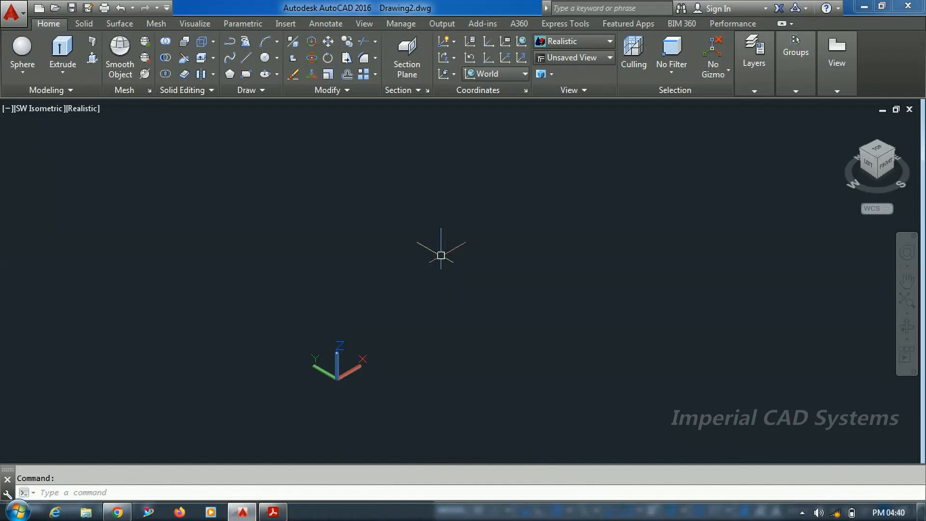
{"action": "left_click", "coordinate": [21, 74]}
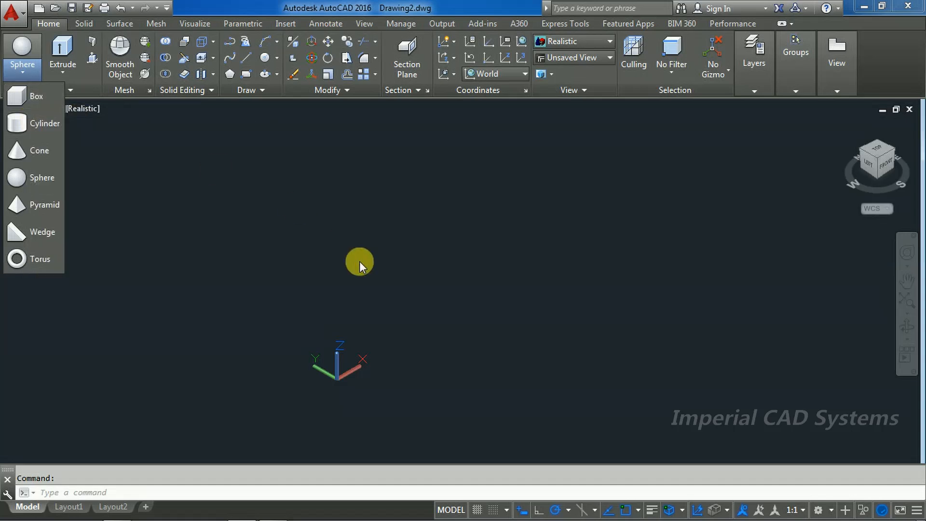
{"action": "left_click", "coordinate": [360, 261]}
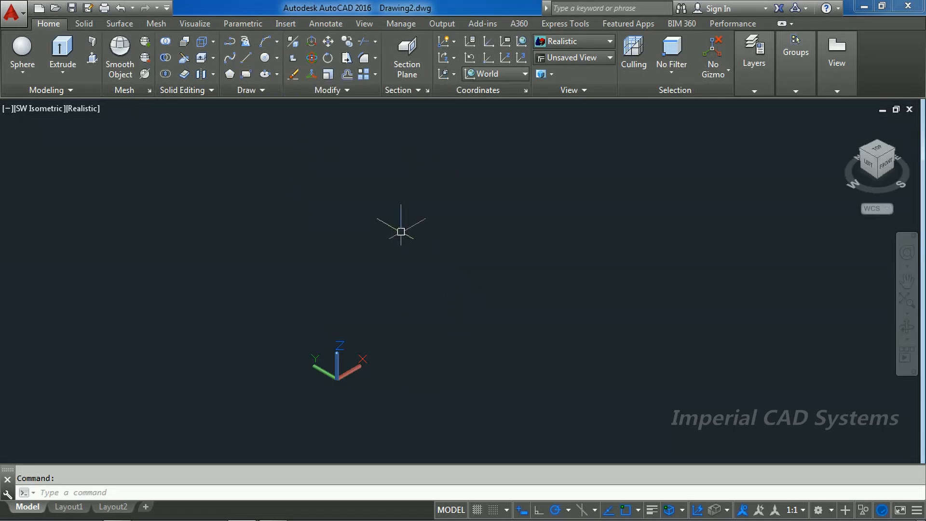
{"action": "left_click", "coordinate": [66, 73]}
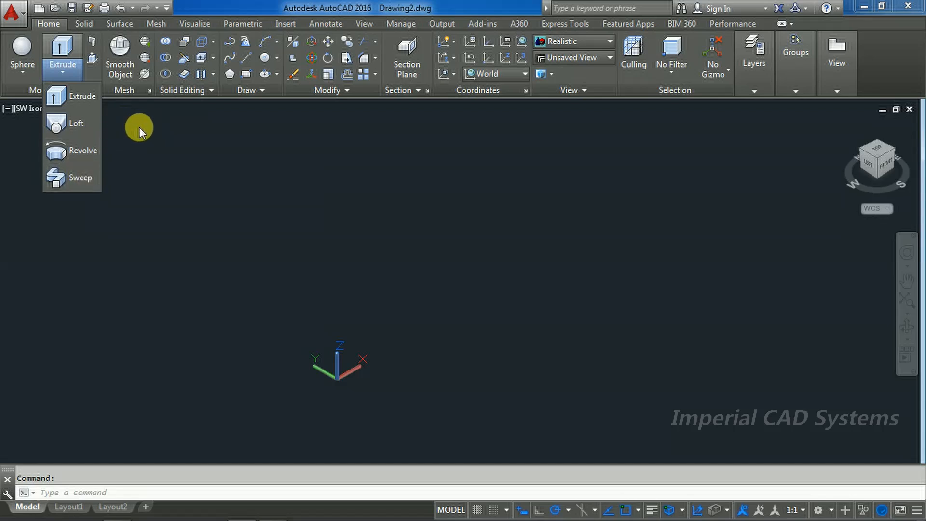
{"action": "left_click", "coordinate": [138, 126]}
{"action": "left_click", "coordinate": [123, 127]}
{"action": "left_click", "coordinate": [43, 119]}
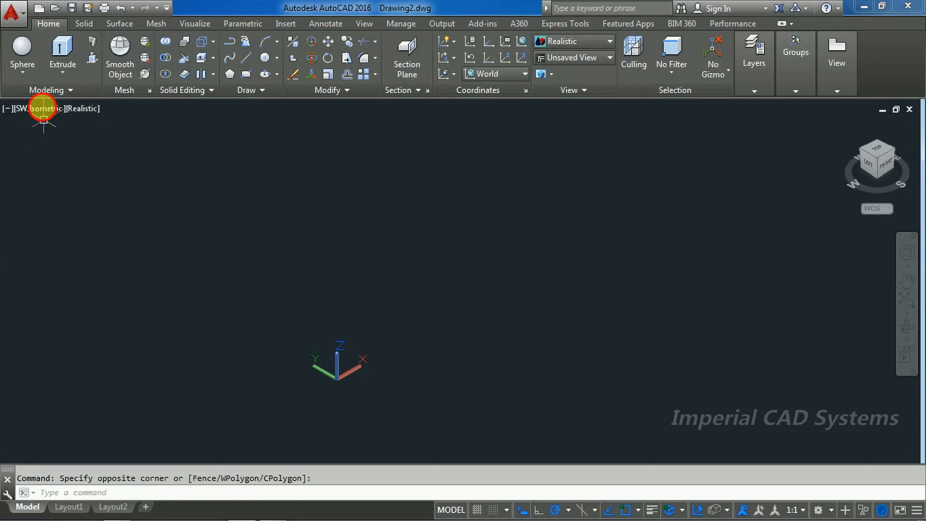
{"action": "left_click", "coordinate": [28, 70]}
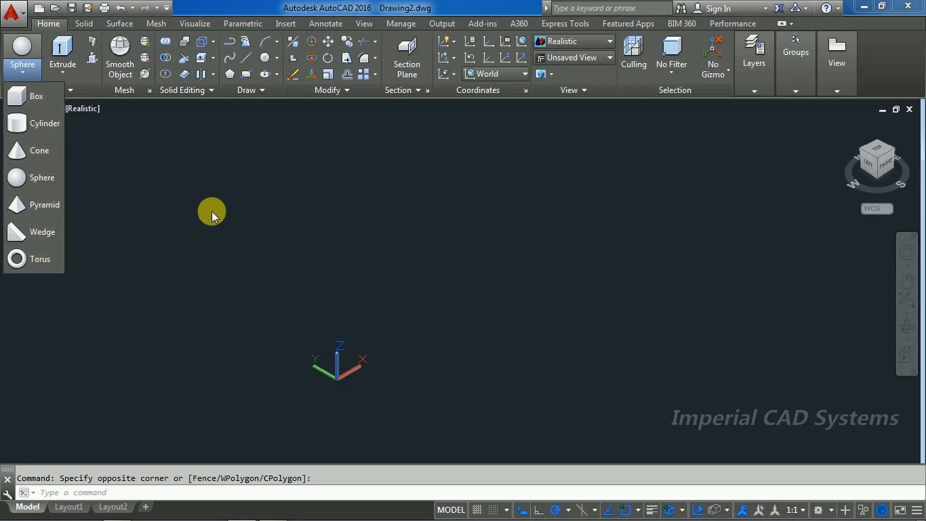
Step: Switch to the PDF drawing and check the block's overall length, width and height dimensions
{"action": "mouse_move", "coordinate": [441, 519]}
{"action": "left_click", "coordinate": [274, 513]}
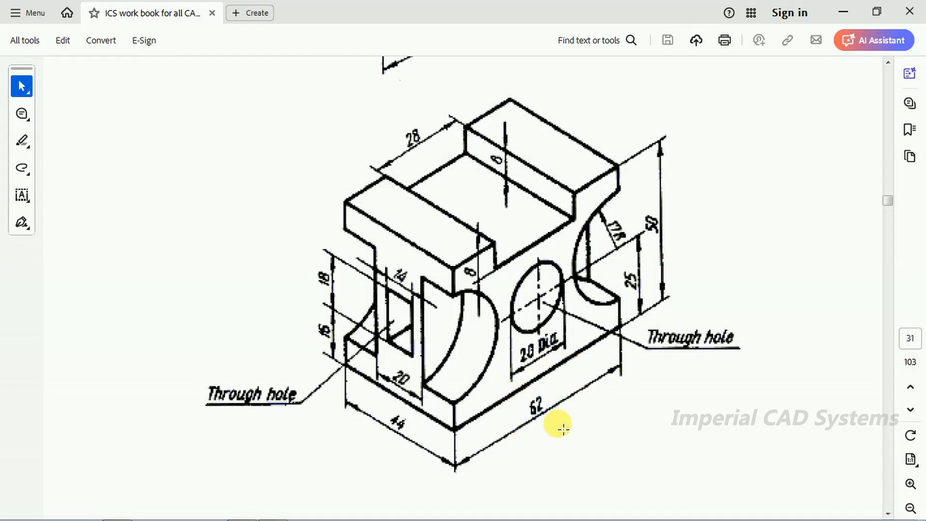
{"action": "left_click_drag", "start_coordinate": [529, 393], "coordinate": [562, 432]}
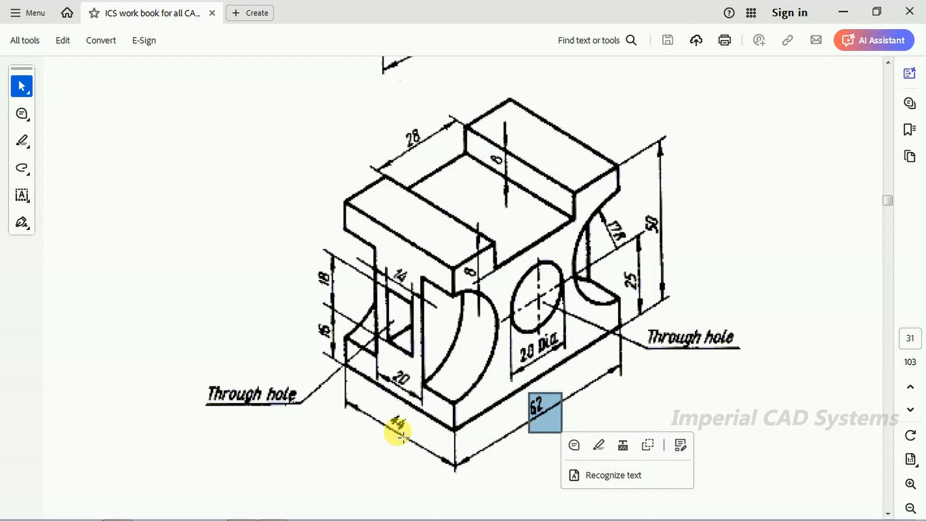
{"action": "left_click_drag", "start_coordinate": [388, 413], "coordinate": [414, 438]}
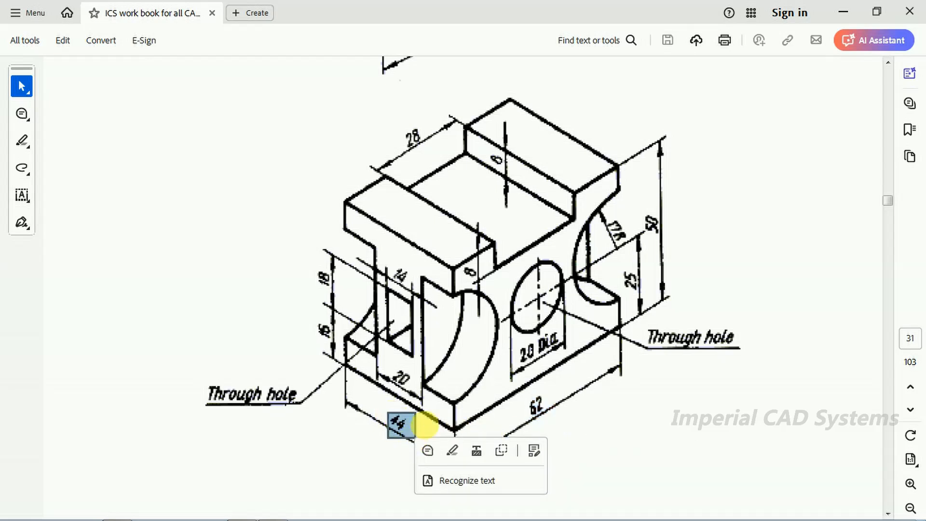
{"action": "left_click_drag", "start_coordinate": [642, 216], "coordinate": [674, 242]}
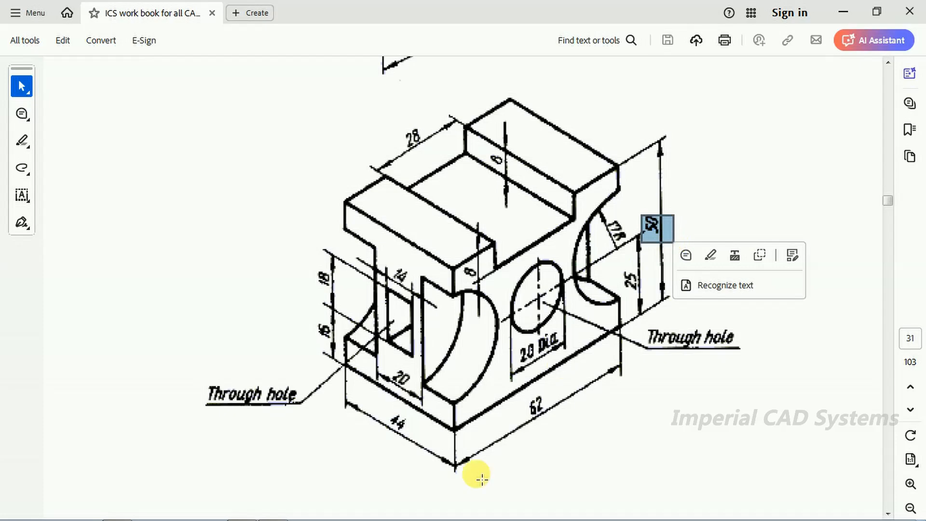
{"action": "mouse_move", "coordinate": [390, 513]}
Step: Switch to AutoCAD and create a solid box 62 long, 44 wide and 50 high in empty space
{"action": "left_click", "coordinate": [243, 510]}
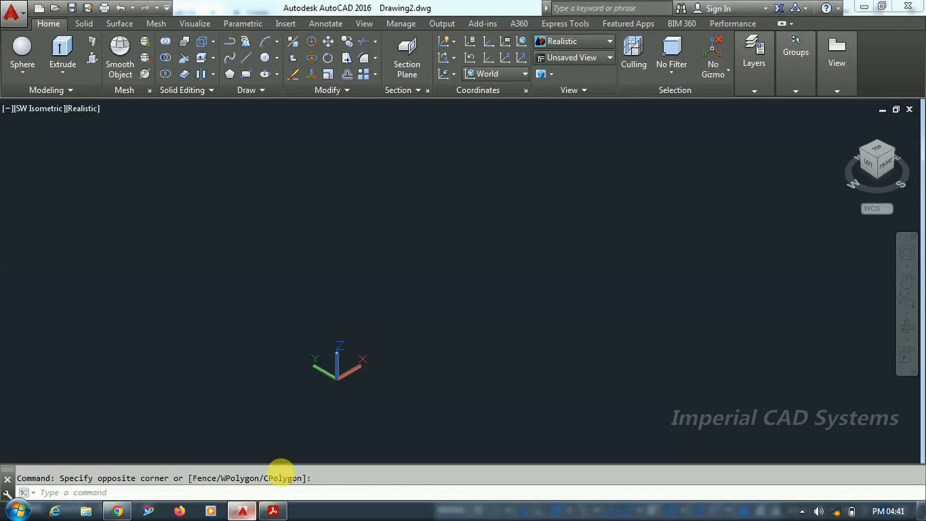
{"action": "left_click", "coordinate": [24, 72]}
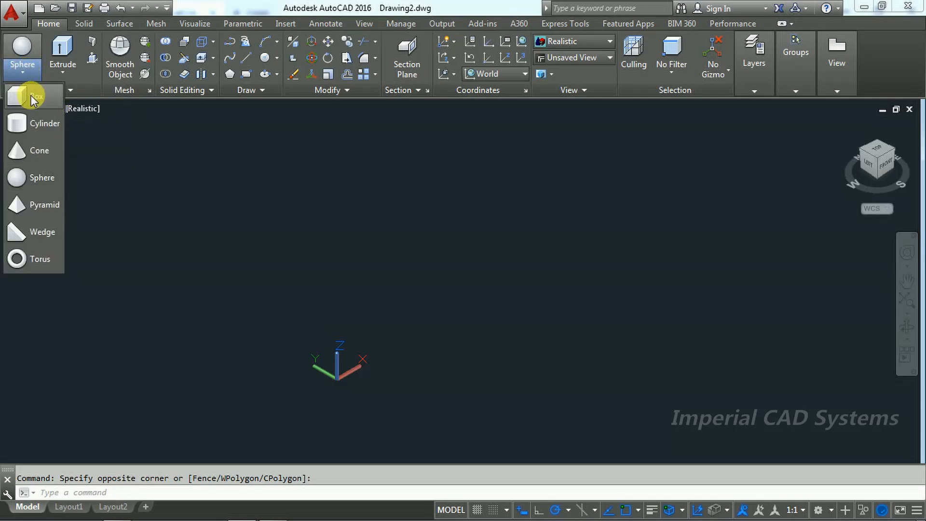
{"action": "left_click", "coordinate": [31, 94]}
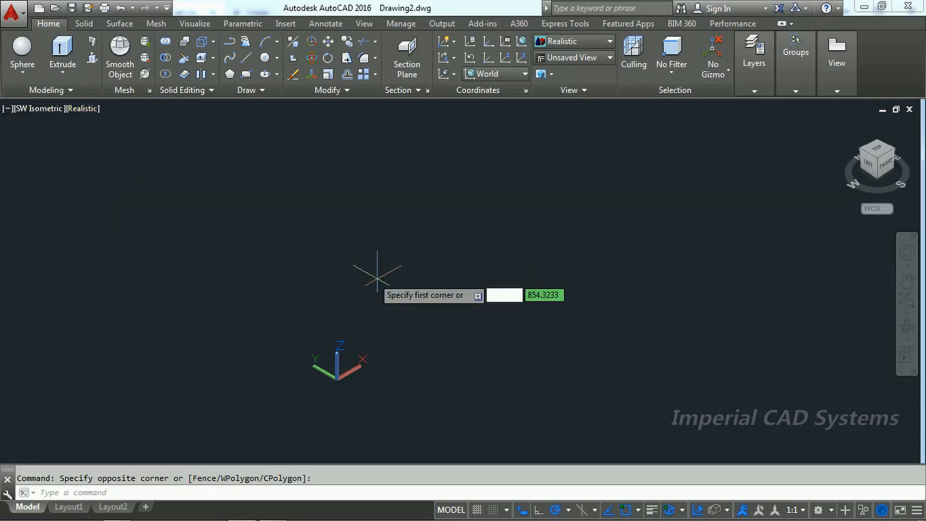
{"action": "left_click", "coordinate": [436, 324]}
{"action": "type", "text": "62"}
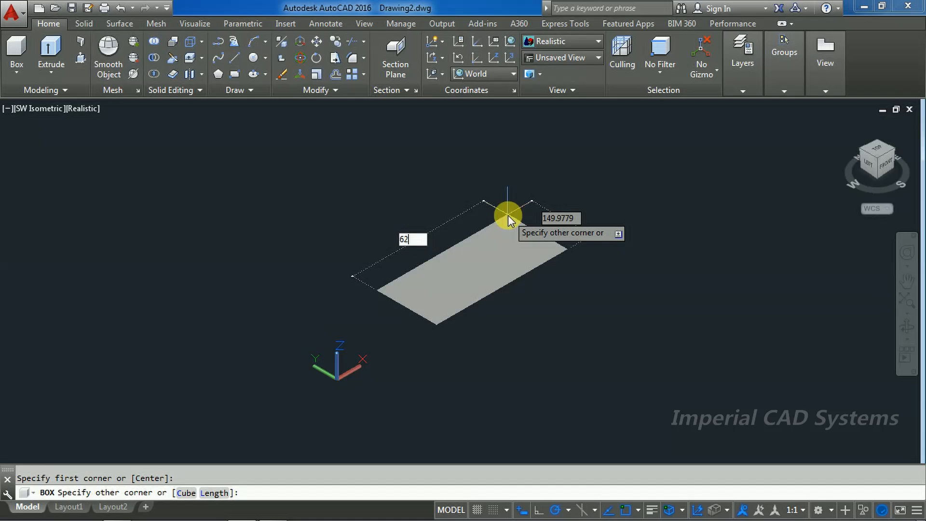
{"action": "key", "text": "Tab"}
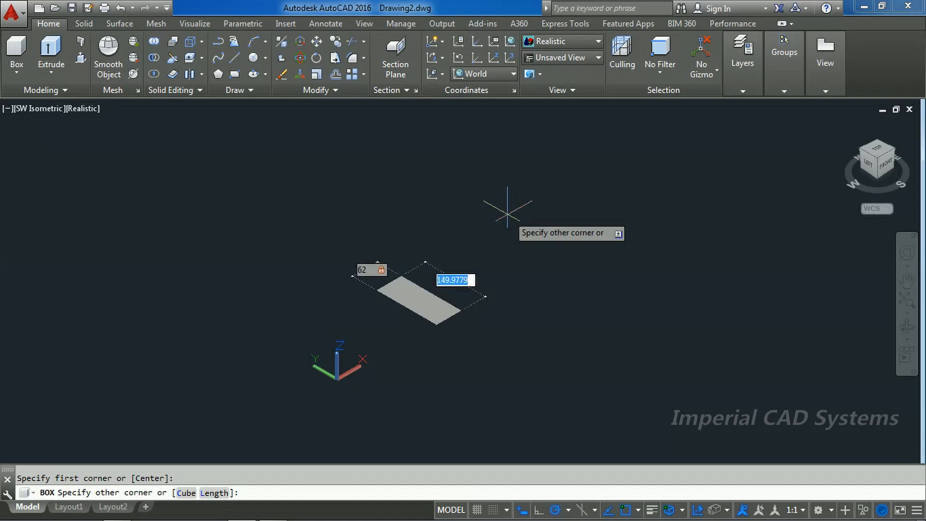
{"action": "type", "text": "44"}
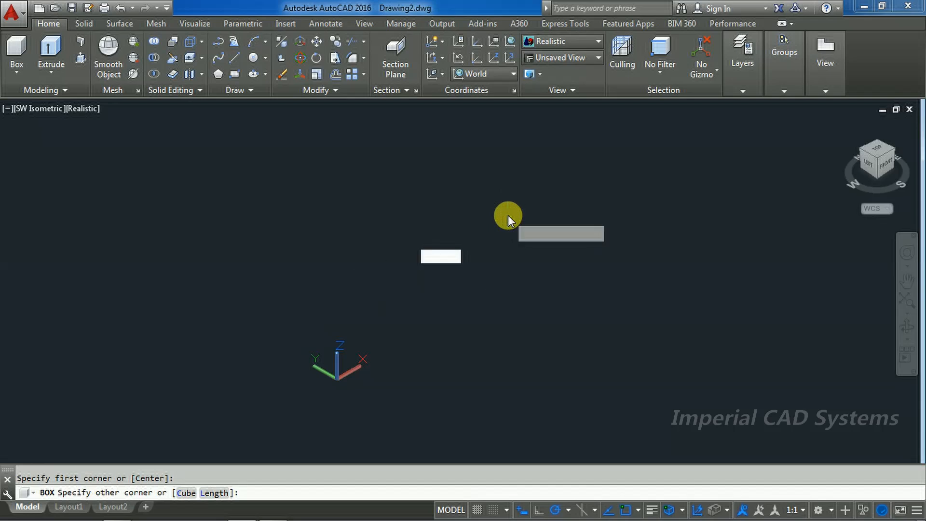
{"action": "key", "text": "Return"}
{"action": "type", "text": "5"}
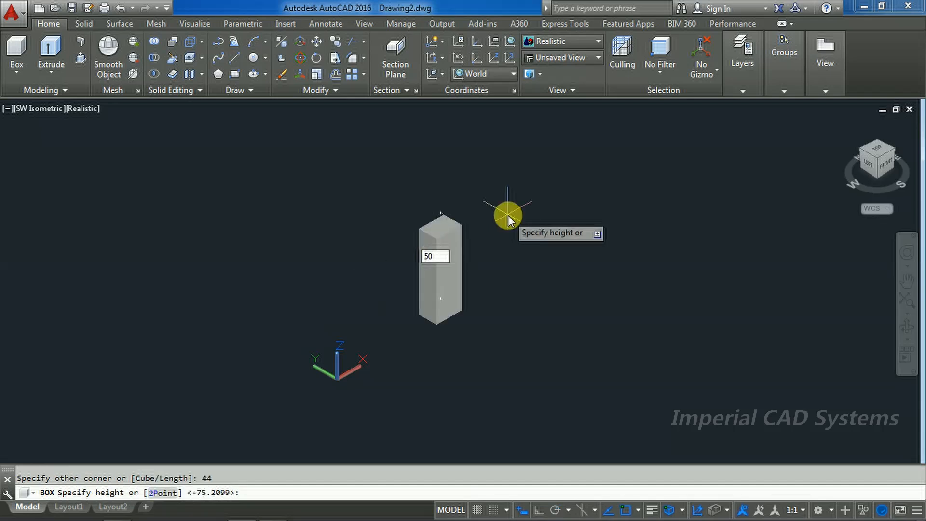
{"action": "type", "text": "0"}
{"action": "key", "text": "Return"}
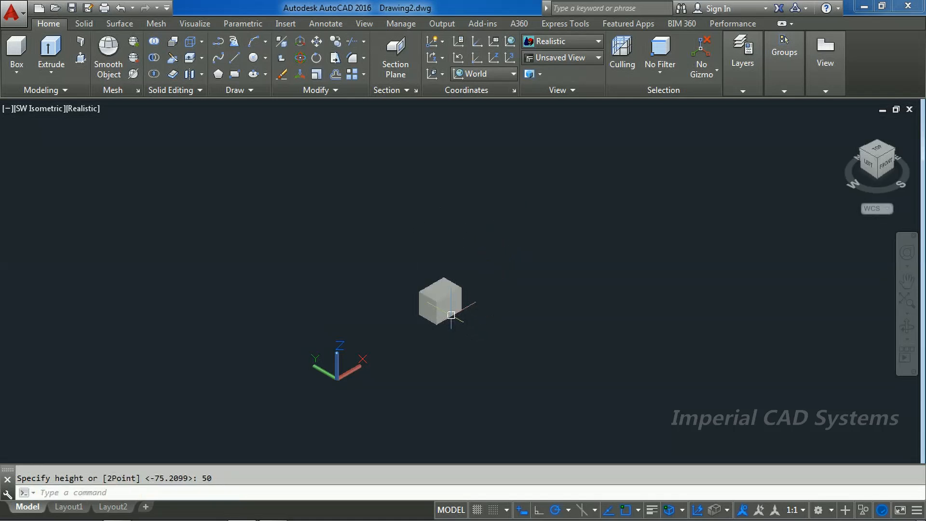
Step: Set the solid box's colour to Green and clear the selection
{"action": "scroll", "coordinate": [451, 315], "scroll_direction": "up", "scroll_amount": 2}
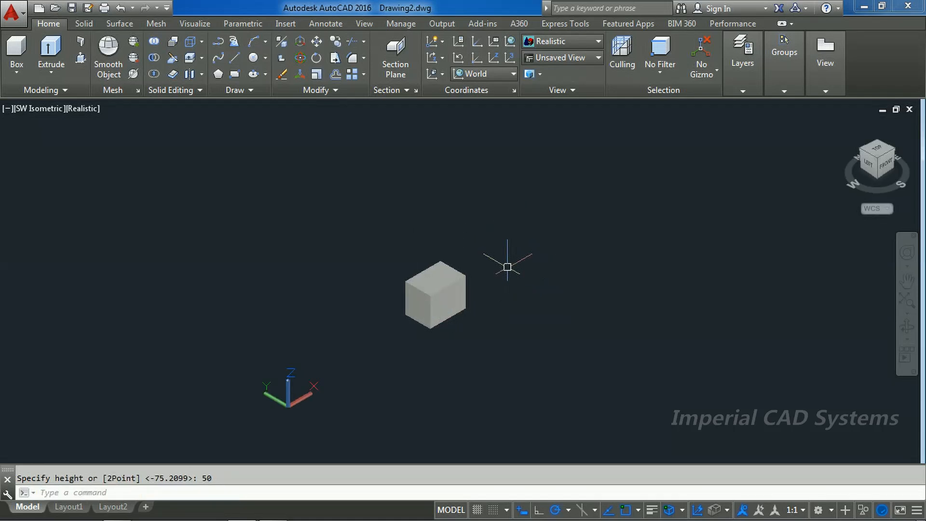
{"action": "scroll", "coordinate": [425, 324], "scroll_direction": "down", "scroll_amount": 3}
{"action": "scroll", "coordinate": [477, 289], "scroll_direction": "up", "scroll_amount": 4}
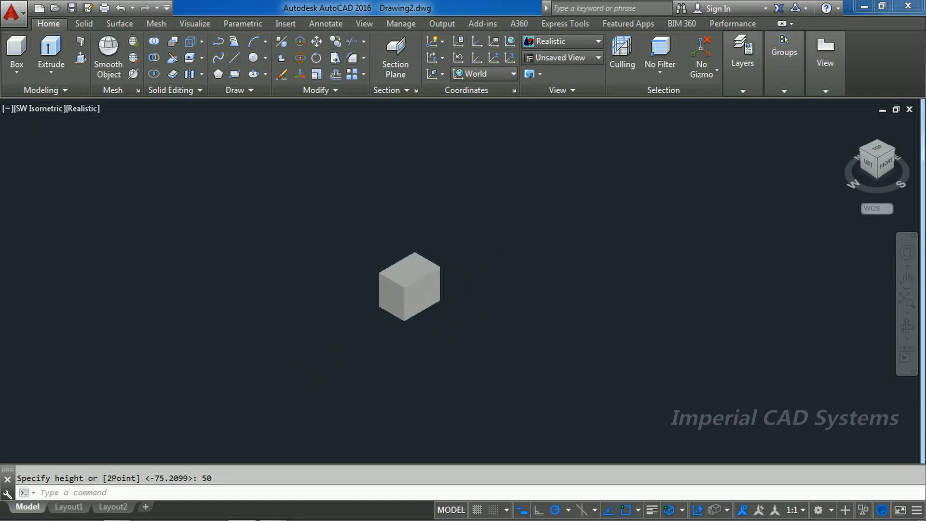
{"action": "scroll", "coordinate": [424, 289], "scroll_direction": "up", "scroll_amount": 2}
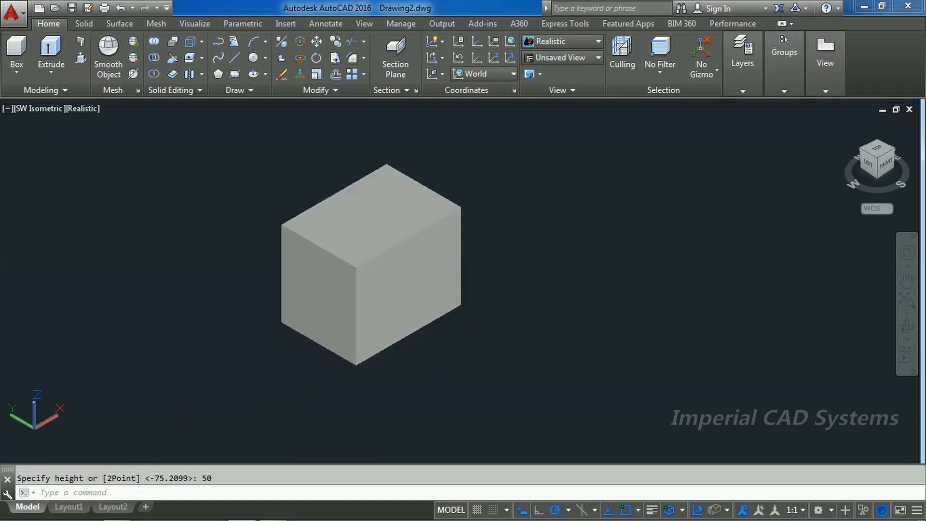
{"action": "left_click", "coordinate": [418, 274]}
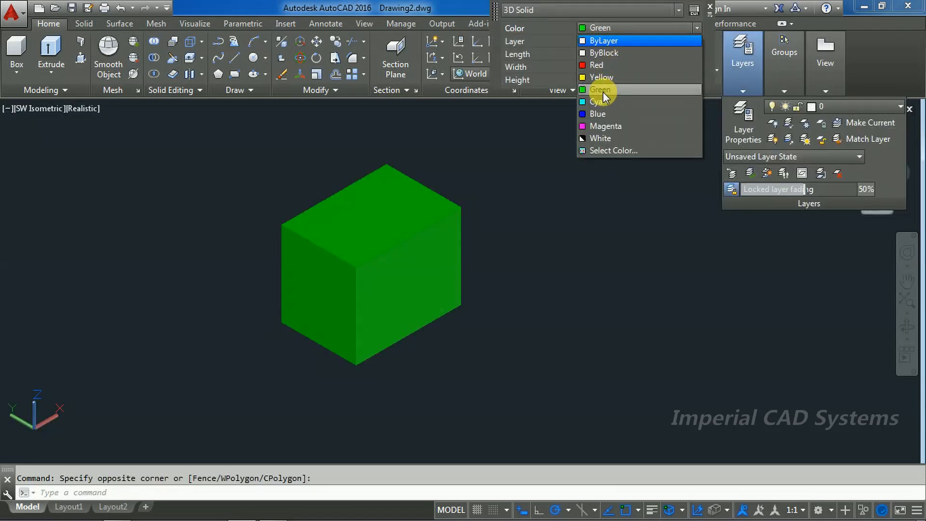
{"action": "left_click", "coordinate": [603, 92]}
{"action": "key", "text": "Escape"}
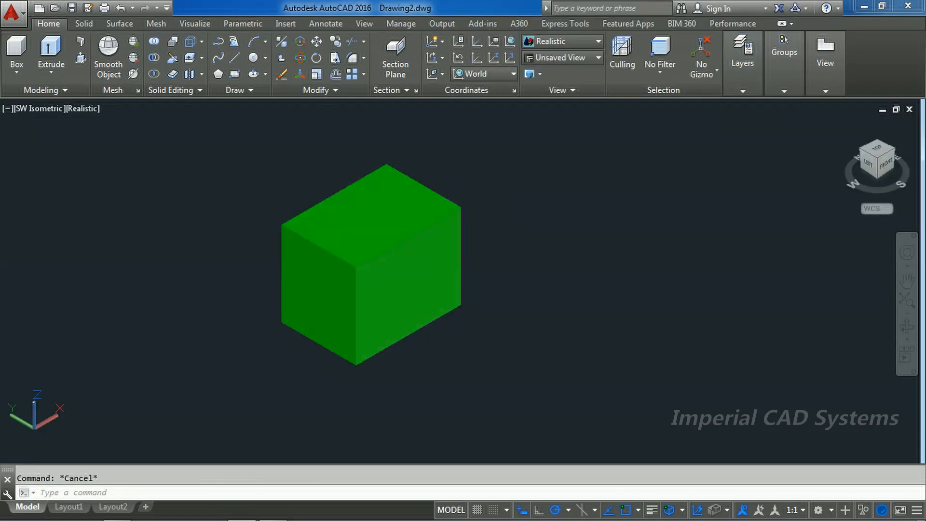
Step: Switch to the PDF drawing and examine the round through hole's callout, centre and diameter
{"action": "scroll", "coordinate": [445, 207], "scroll_direction": "up", "scroll_amount": 3}
{"action": "scroll", "coordinate": [448, 215], "scroll_direction": "down", "scroll_amount": 2}
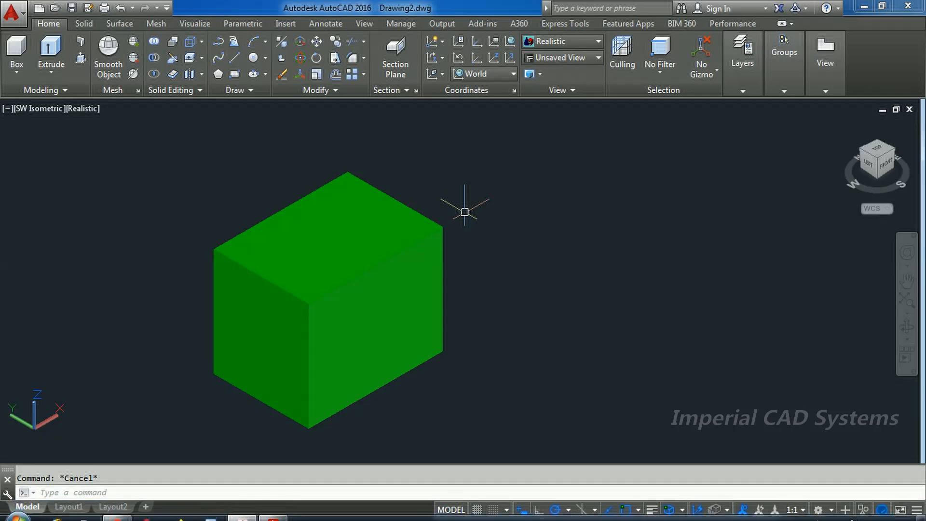
{"action": "left_click", "coordinate": [272, 511]}
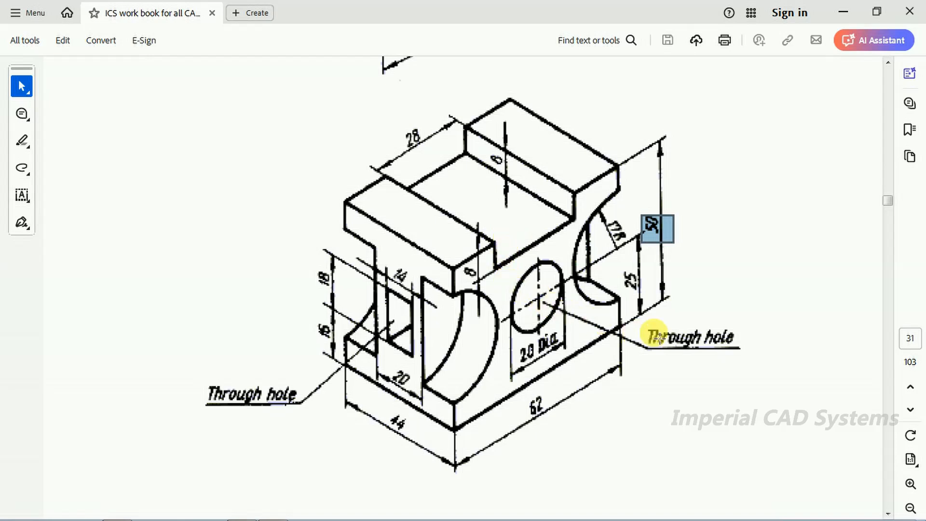
{"action": "left_click_drag", "start_coordinate": [646, 326], "coordinate": [749, 365]}
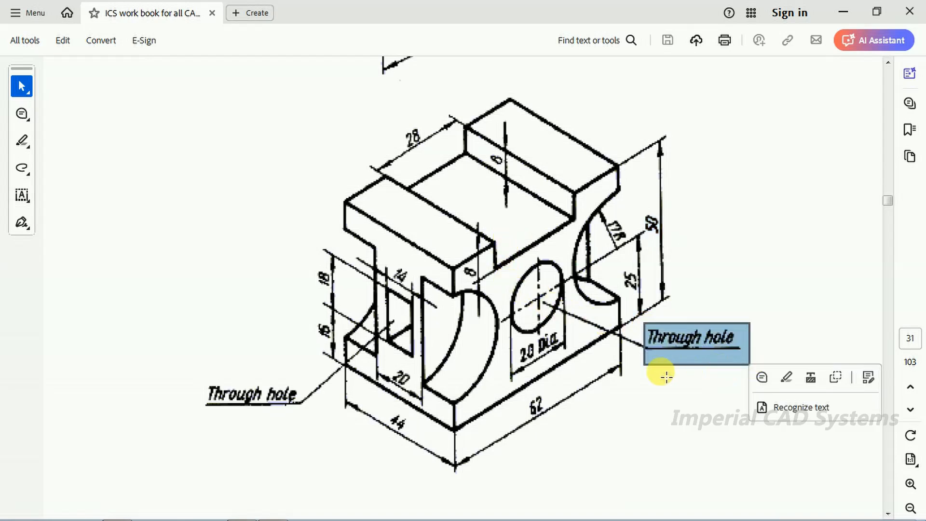
{"action": "left_click_drag", "start_coordinate": [532, 292], "coordinate": [547, 306]}
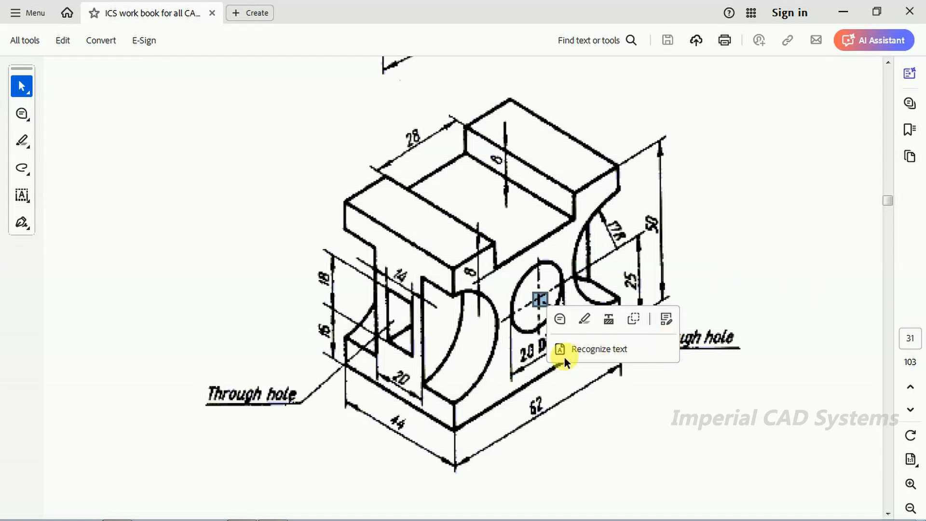
{"action": "left_click", "coordinate": [795, 386]}
{"action": "left_click_drag", "start_coordinate": [519, 340], "coordinate": [548, 369]}
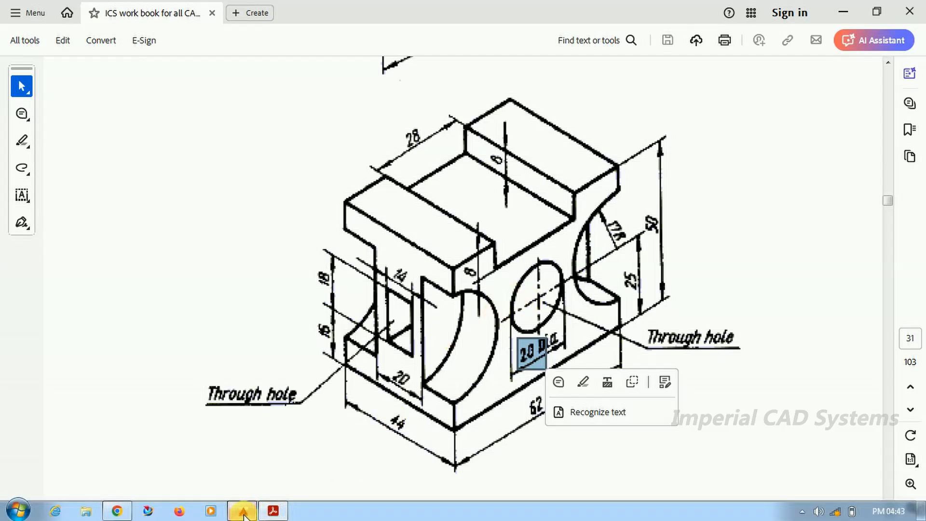
Step: Switch to AutoCAD and create a radius 10 cylinder about 118 long through the box, centred on the front face's lower edge midpoint
{"action": "left_click", "coordinate": [243, 509]}
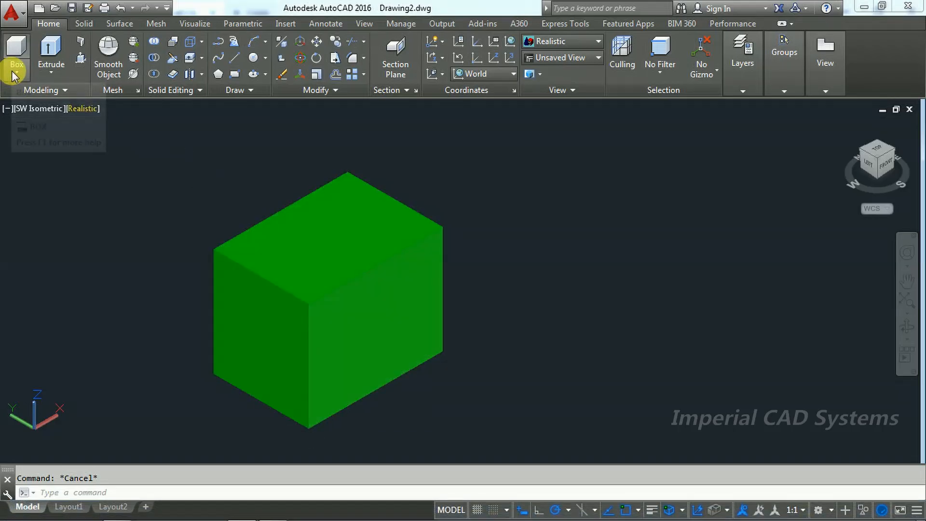
{"action": "left_click", "coordinate": [13, 71]}
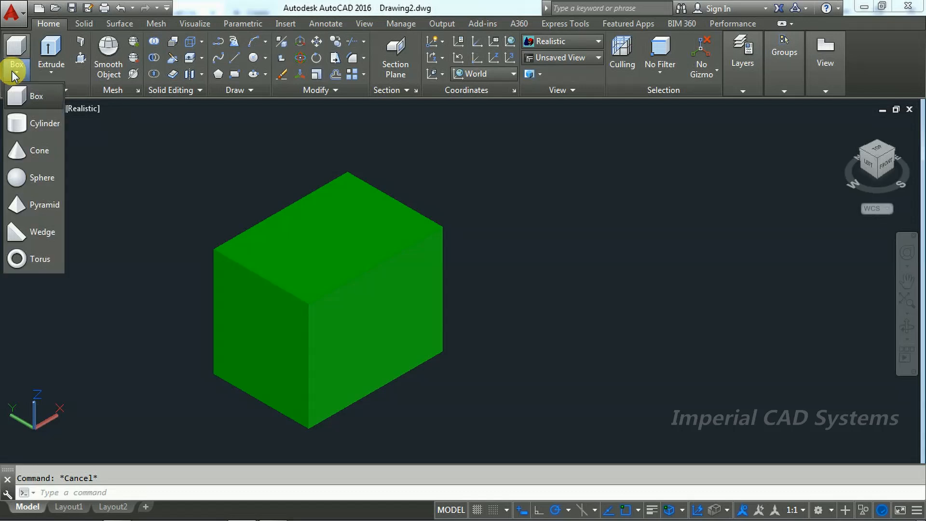
{"action": "left_click", "coordinate": [29, 123]}
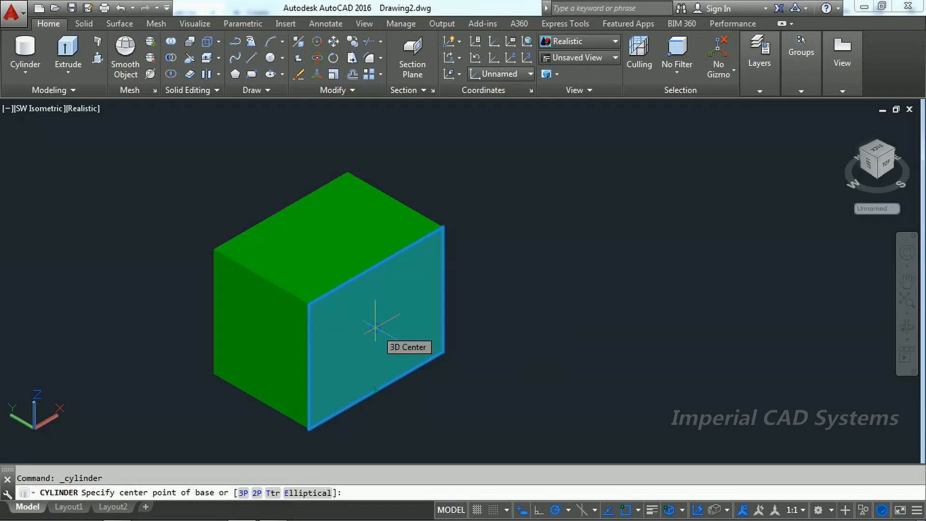
{"action": "left_click", "coordinate": [375, 390]}
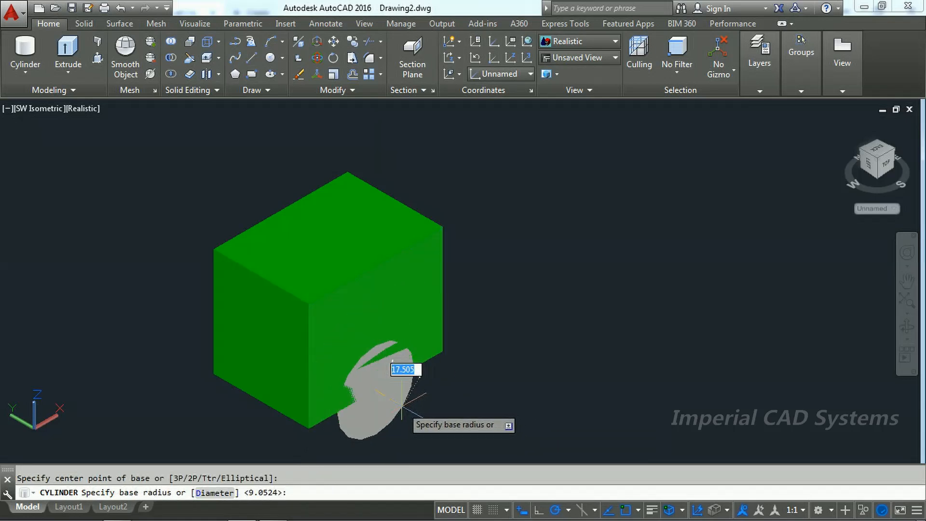
{"action": "type", "text": "10"}
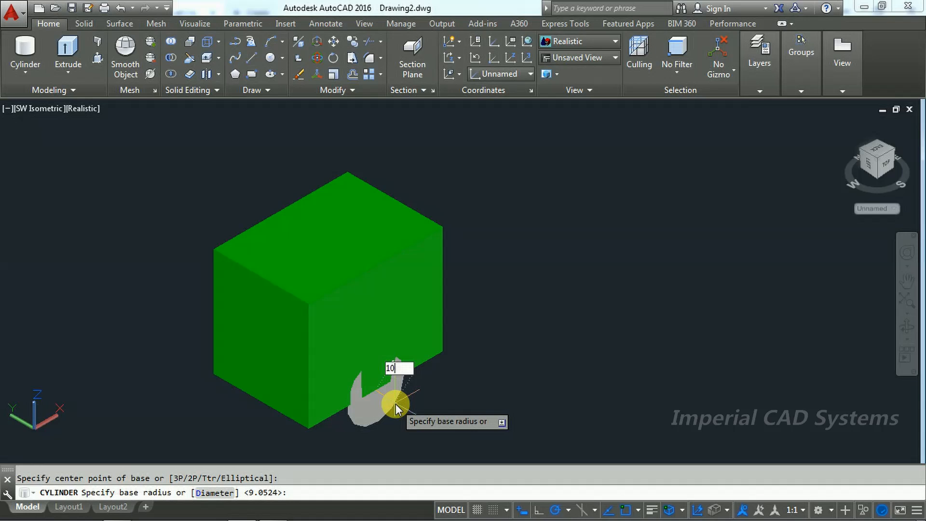
{"action": "key", "text": "Return"}
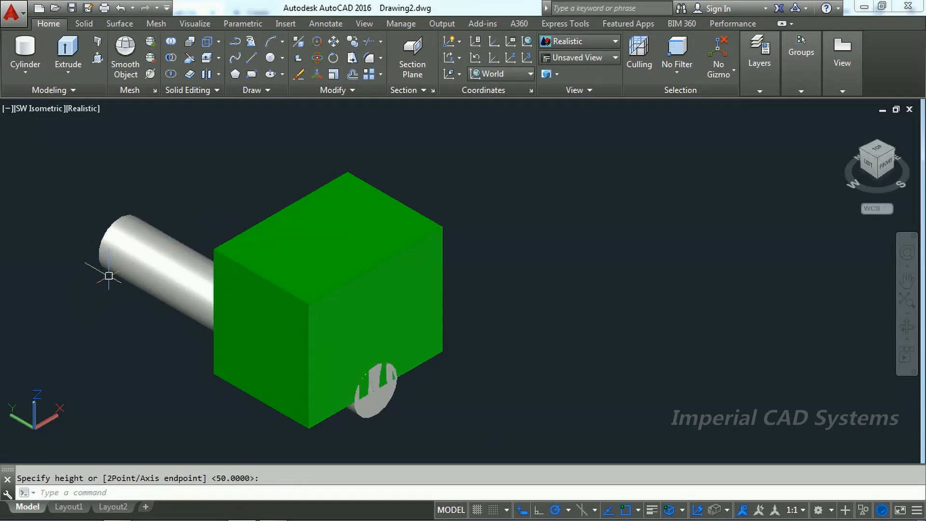
{"action": "left_click", "coordinate": [107, 269]}
Step: Set the cylinder's colour to Red and clear the selection
{"action": "left_click", "coordinate": [141, 263]}
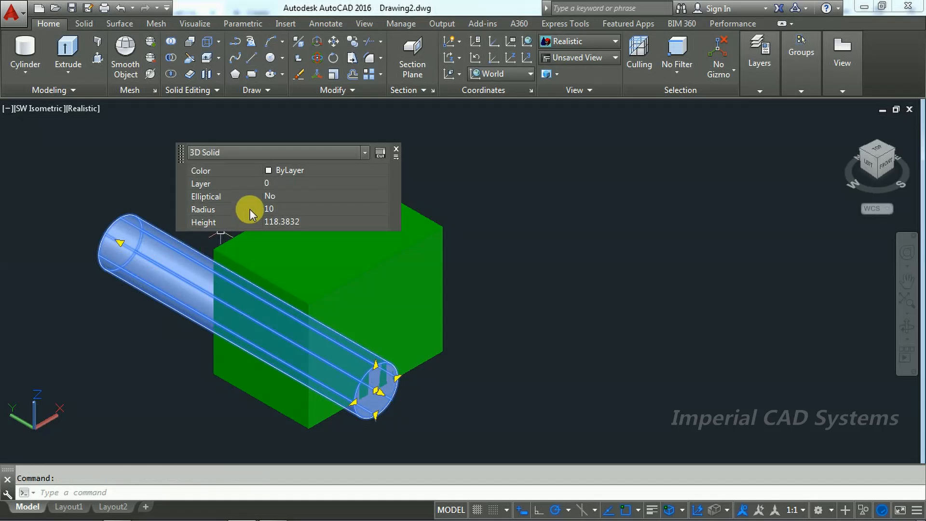
{"action": "left_click", "coordinate": [289, 171]}
{"action": "left_click", "coordinate": [288, 170]}
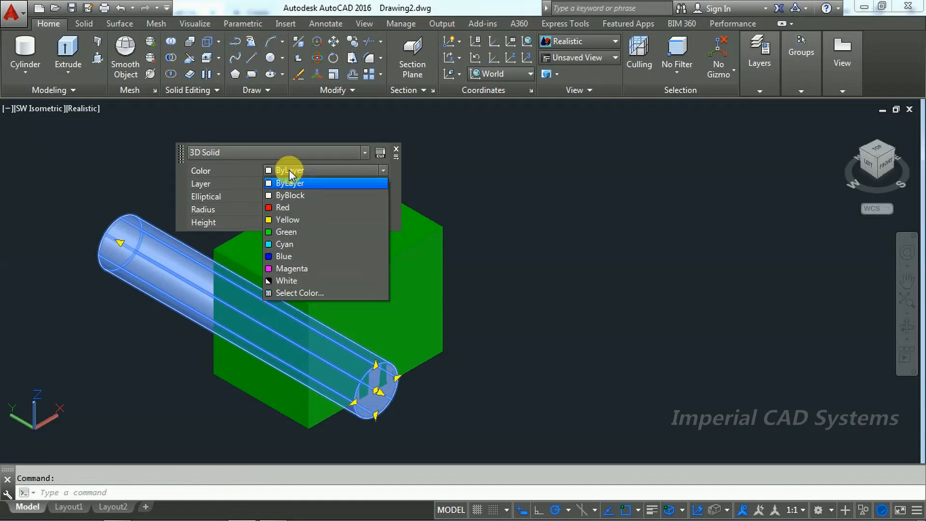
{"action": "left_click", "coordinate": [285, 208]}
{"action": "key", "text": "Escape"}
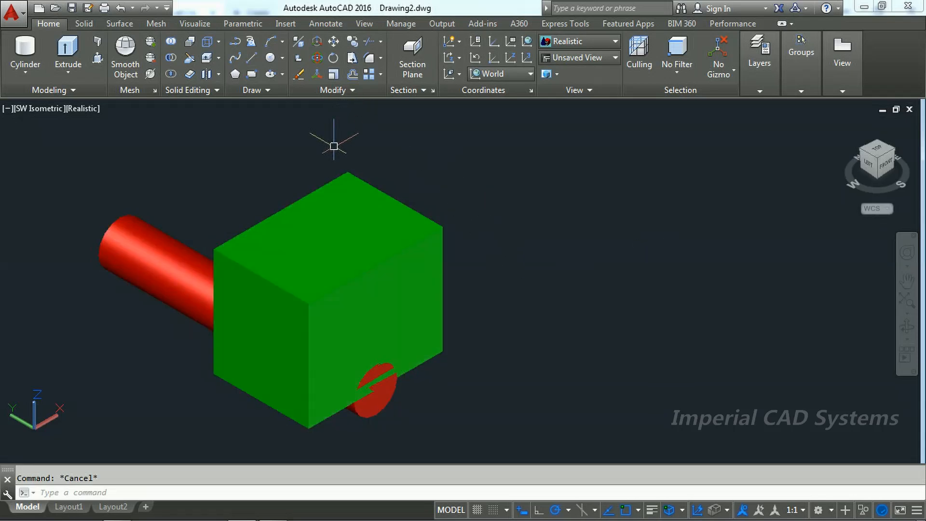
Step: Move the red cylinder 25 straight up from its centre at the midpoint of the box's lower front edge
{"action": "left_click", "coordinate": [333, 43]}
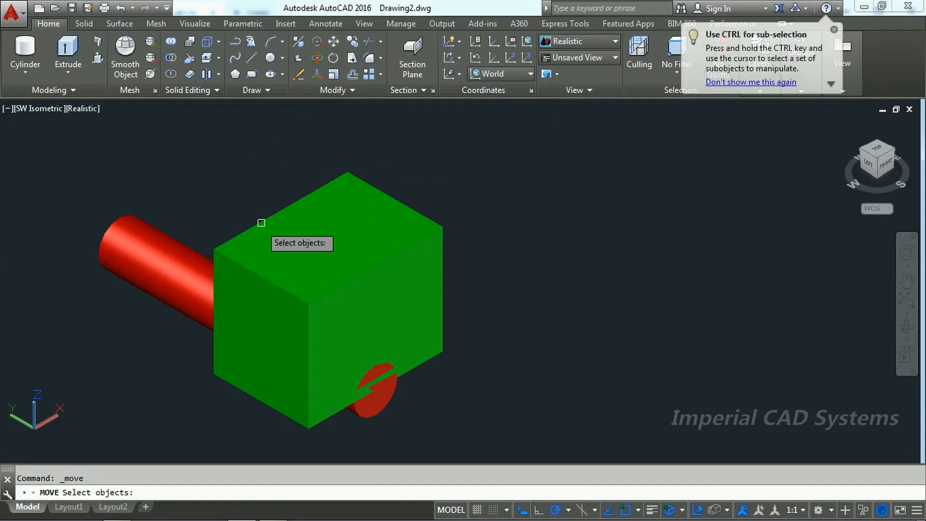
{"action": "left_click", "coordinate": [161, 265]}
{"action": "key", "text": "Return"}
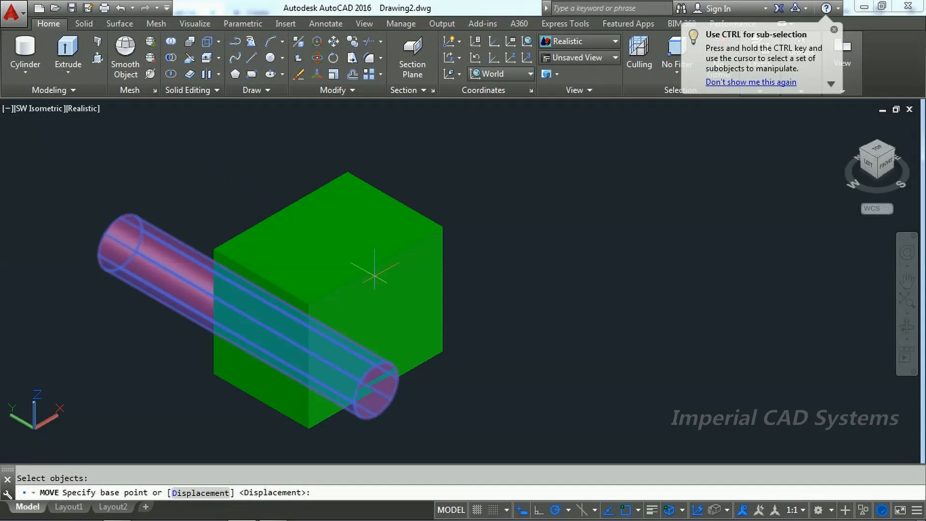
{"action": "left_click", "coordinate": [375, 389]}
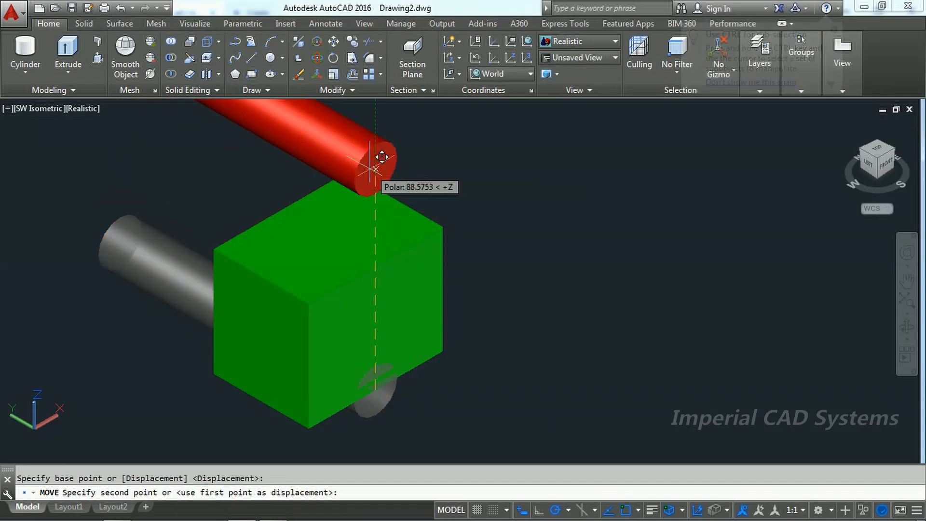
{"action": "type", "text": "25"}
{"action": "key", "text": "Return"}
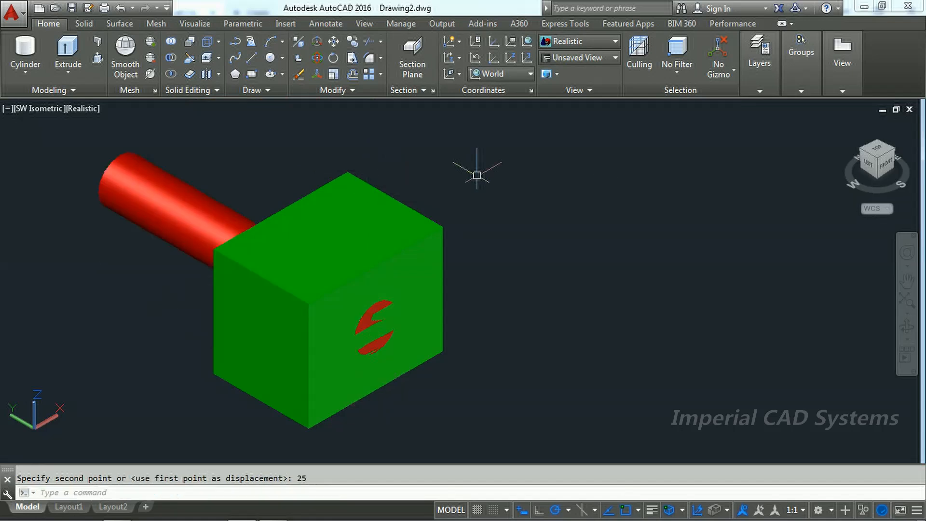
Step: Subtract the red cylinder from the green box to cut the round through hole
{"action": "left_click", "coordinate": [172, 59]}
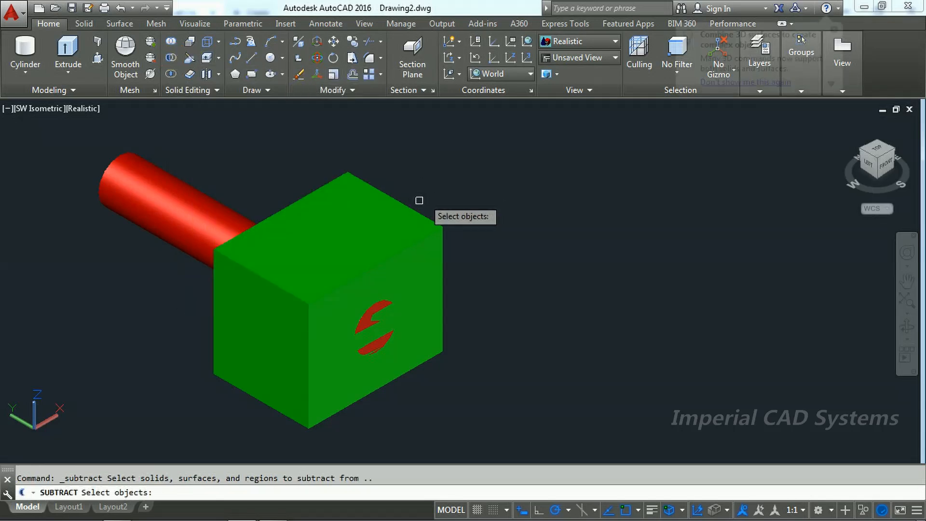
{"action": "left_click", "coordinate": [406, 206]}
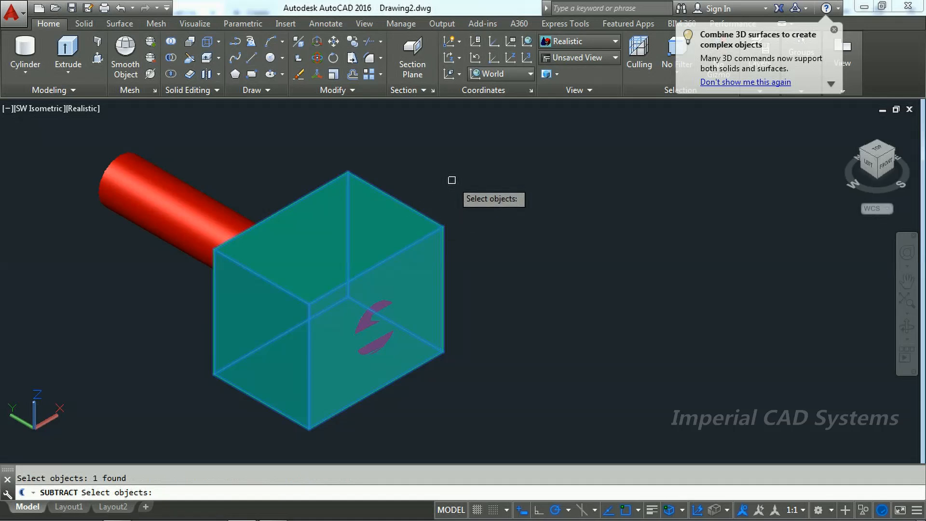
{"action": "key", "text": "Return"}
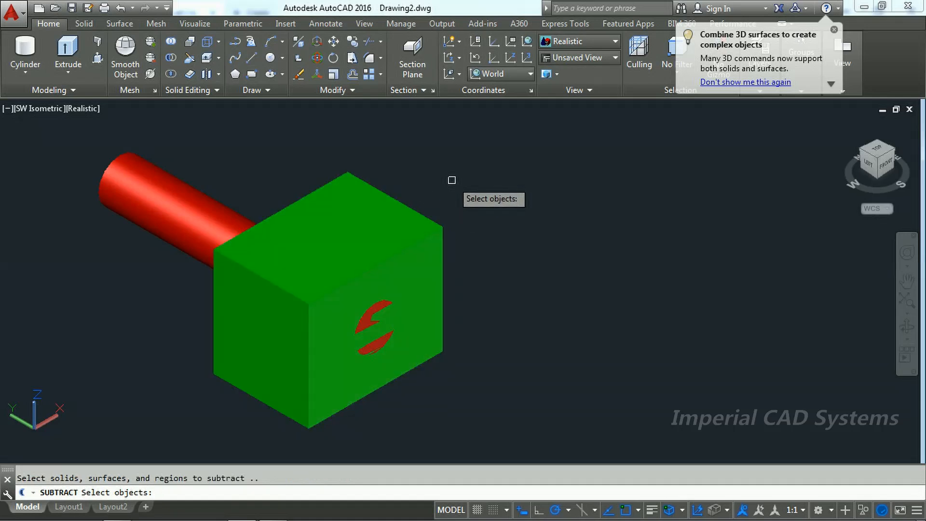
{"action": "left_click", "coordinate": [212, 213]}
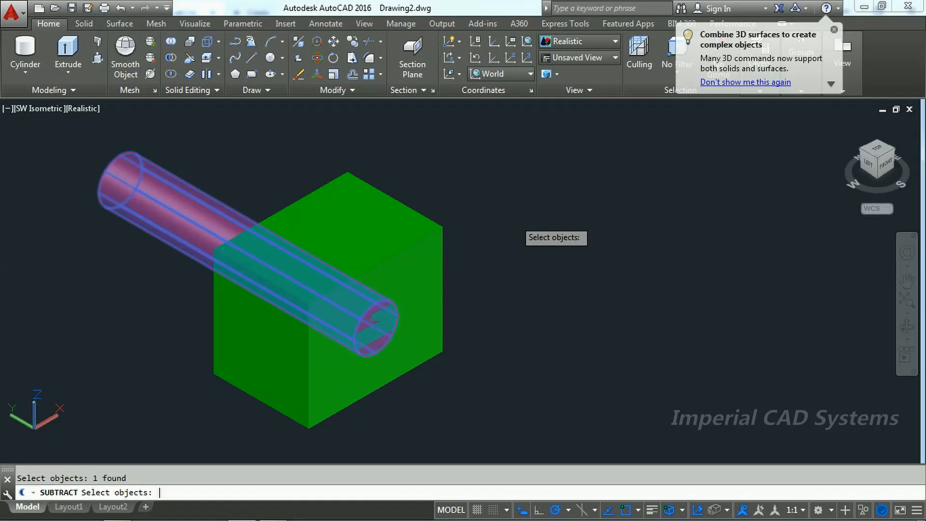
{"action": "key", "text": "Return"}
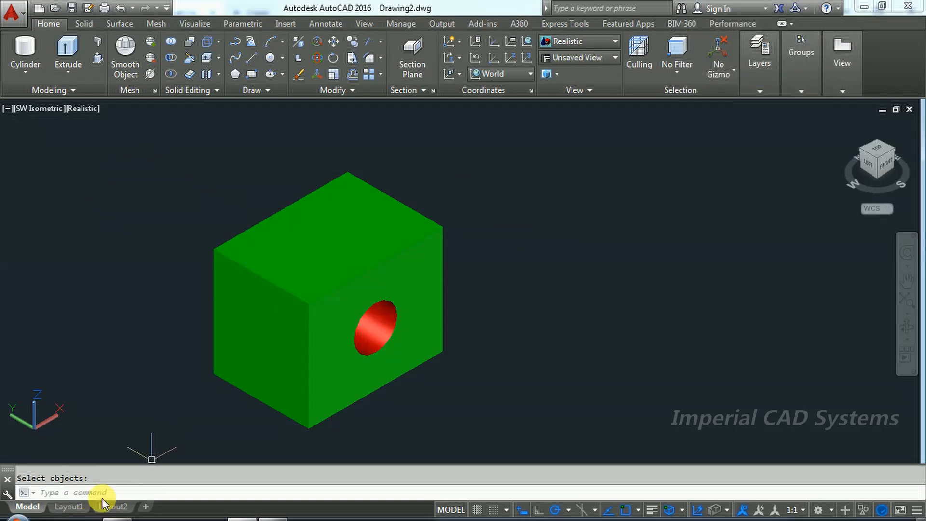
Step: Switch to the PDF drawing and check the depth and width dimensions of the block's upper slot
{"action": "left_click", "coordinate": [273, 515]}
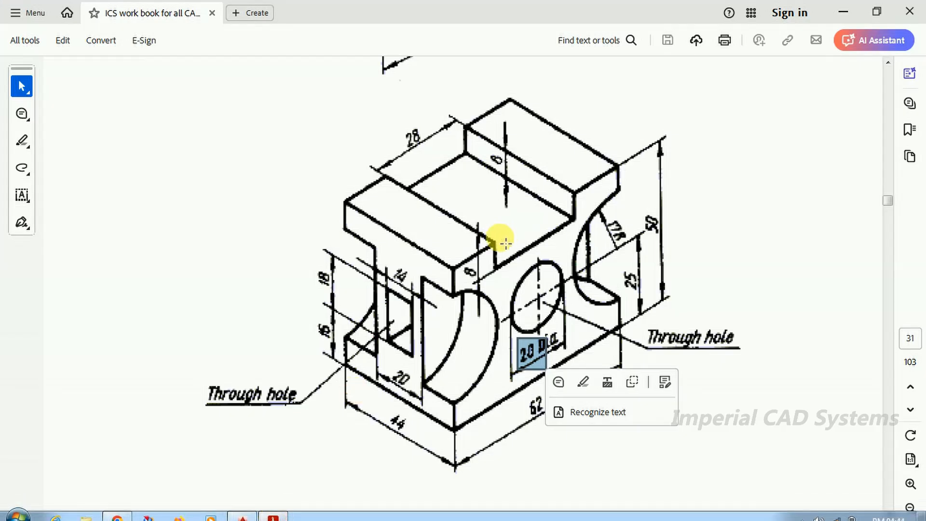
{"action": "left_click", "coordinate": [491, 245]}
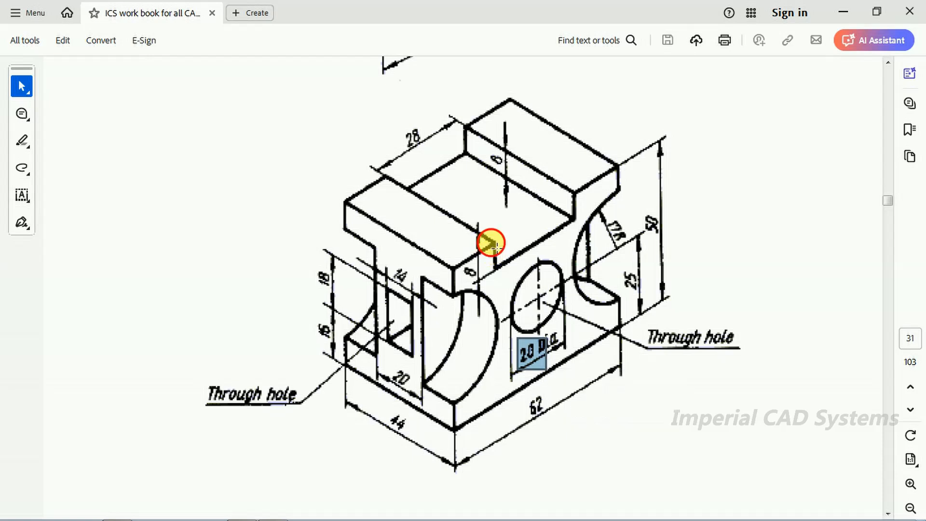
{"action": "left_click_drag", "start_coordinate": [496, 246], "coordinate": [505, 284]}
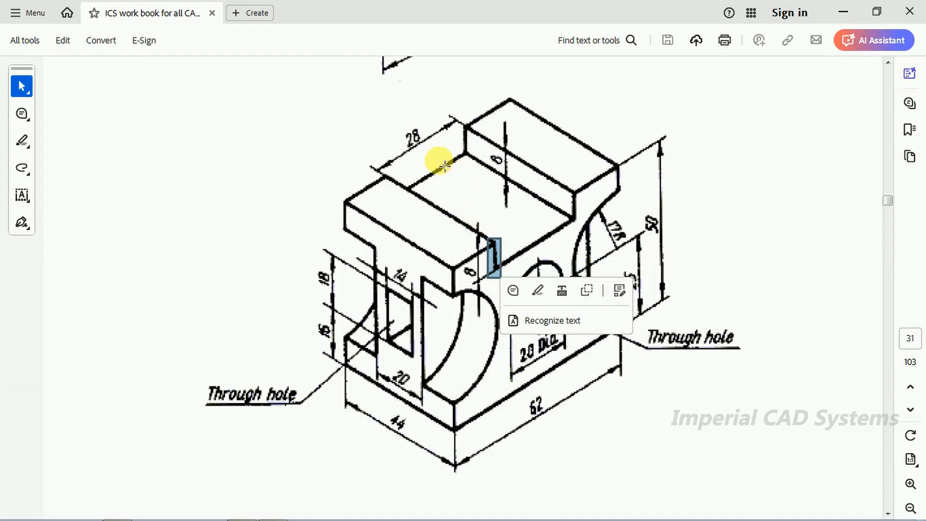
{"action": "left_click_drag", "start_coordinate": [403, 129], "coordinate": [429, 159]}
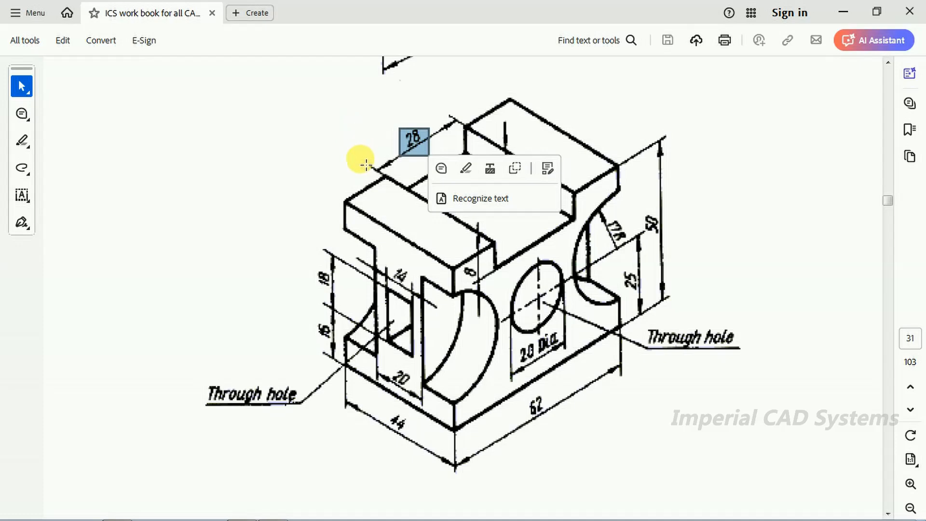
Step: Switch to AutoCAD and create a solid box 28 long, 60 wide and 8 high in empty space beside the block
{"action": "key", "text": "alt+Tab"}
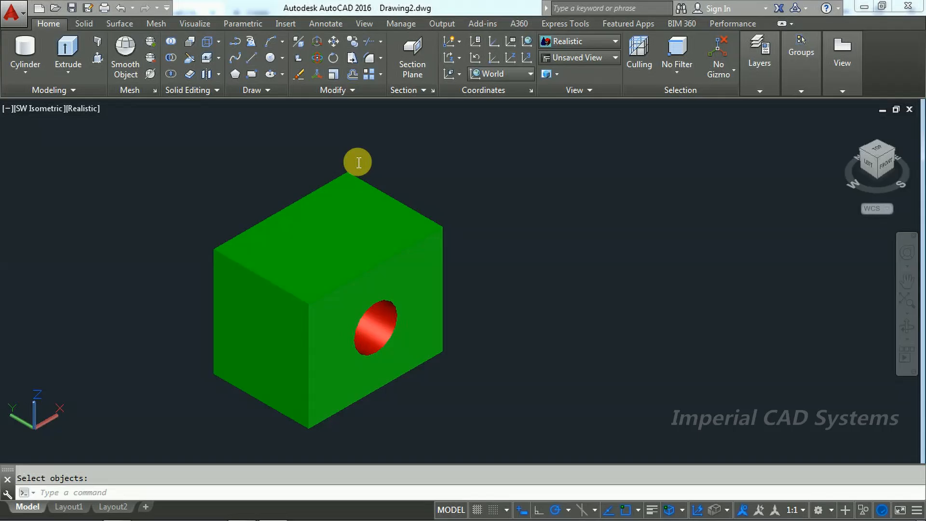
{"action": "left_click", "coordinate": [18, 73]}
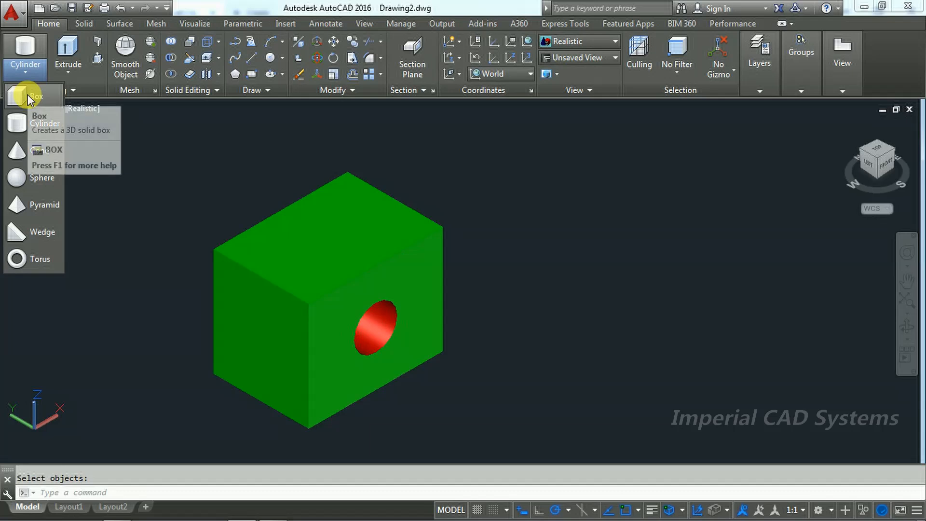
{"action": "left_click", "coordinate": [27, 95]}
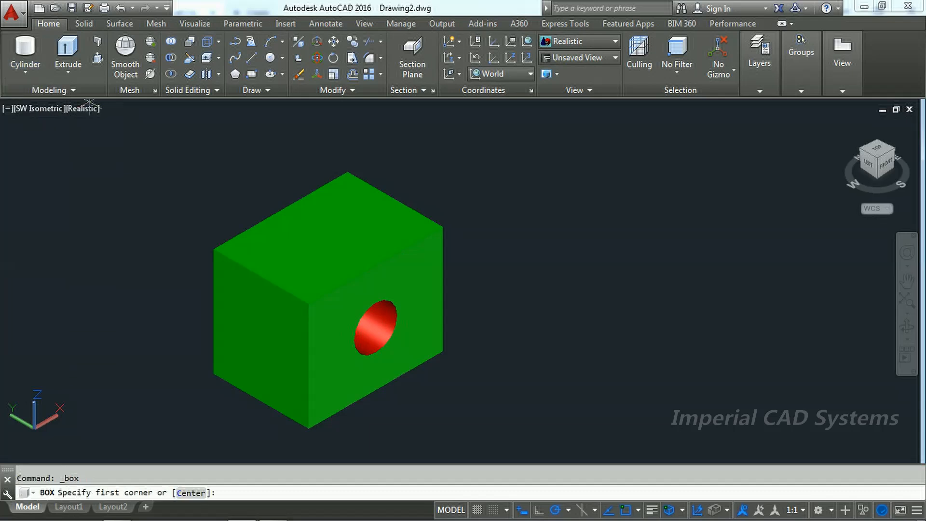
{"action": "left_click", "coordinate": [583, 276]}
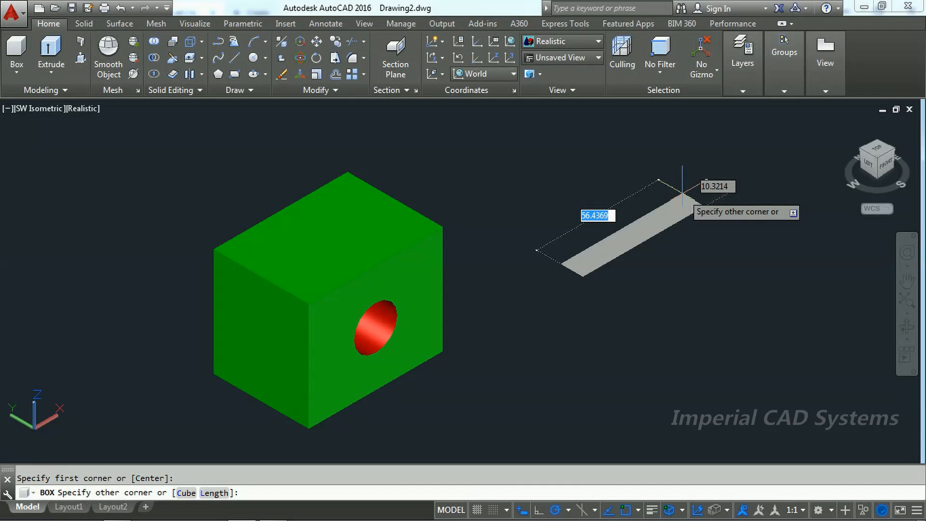
{"action": "type", "text": "28"}
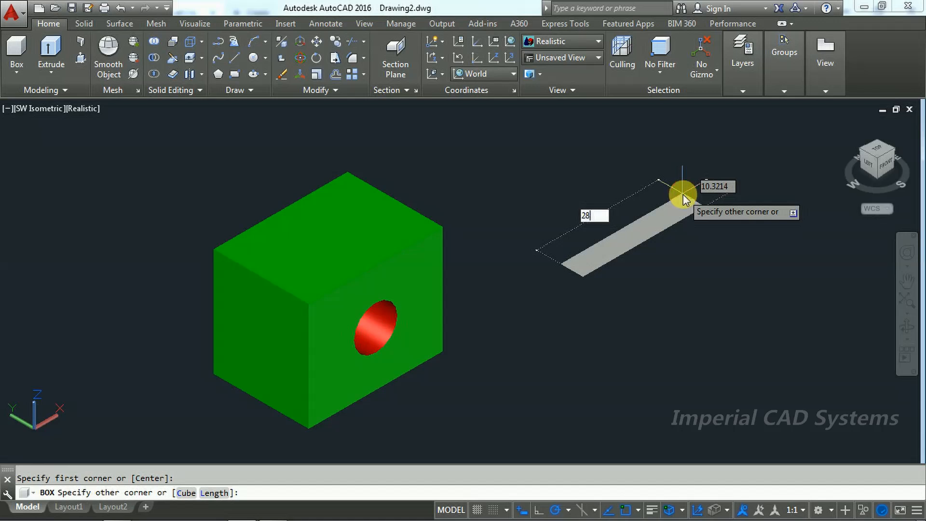
{"action": "key", "text": "Tab"}
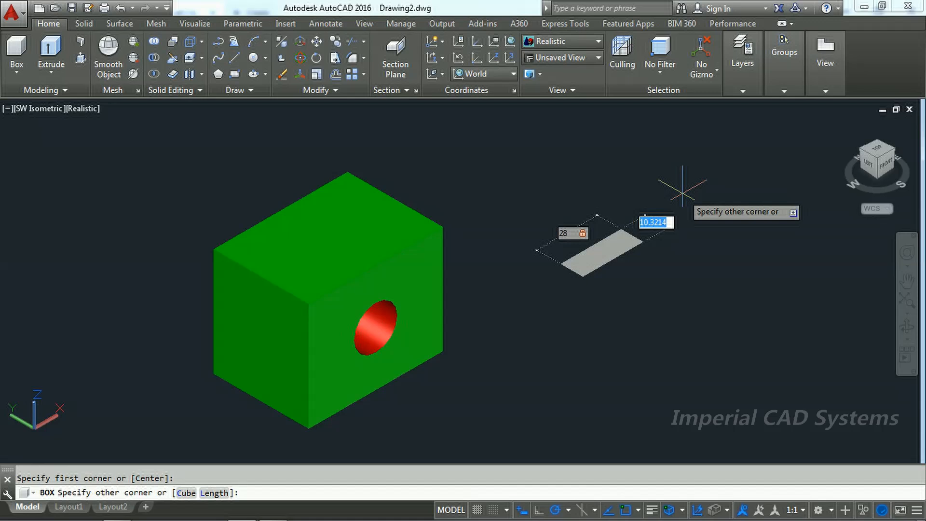
{"action": "type", "text": "60"}
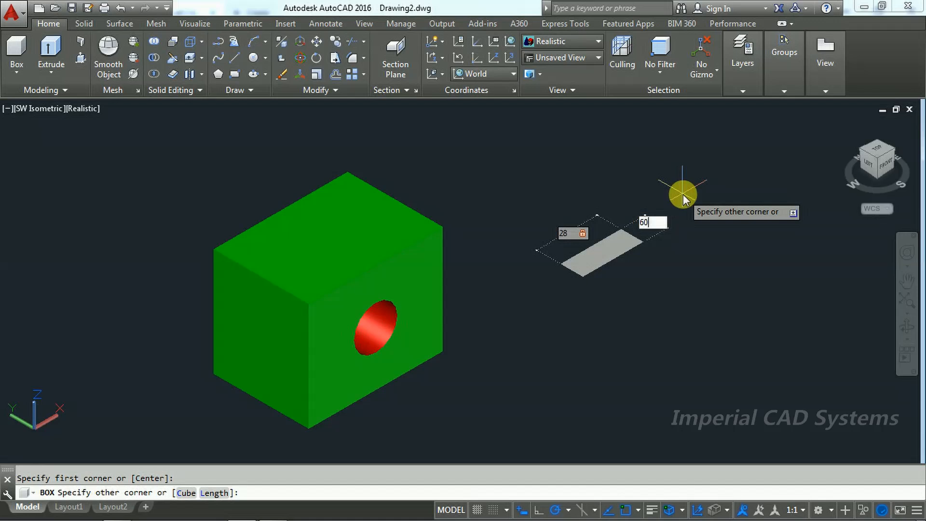
{"action": "key", "text": "Return"}
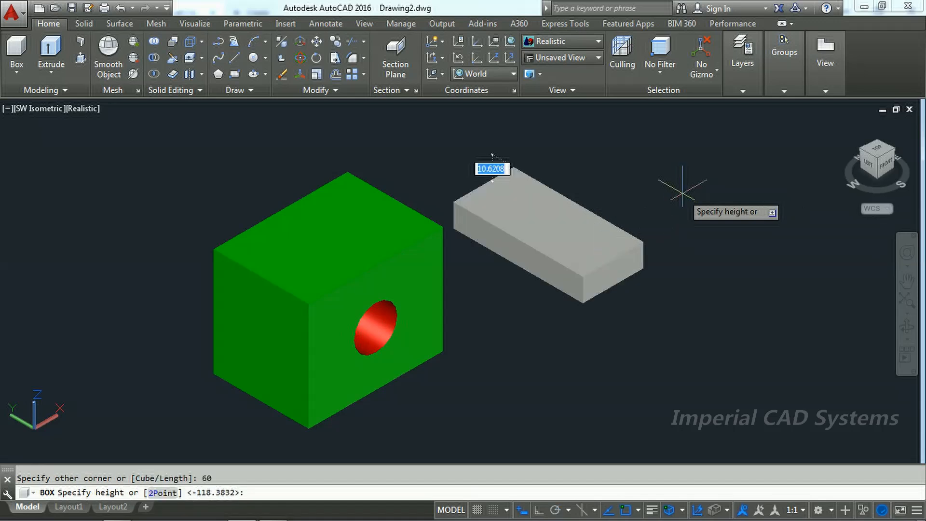
{"action": "type", "text": "8"}
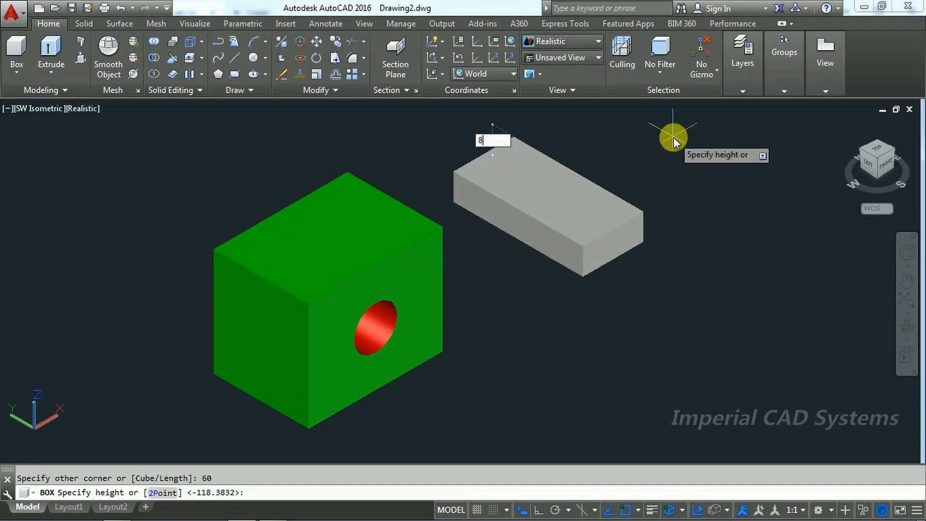
{"action": "key", "text": "Return"}
Step: Set the 28 by 60 by 8 box's colour to Yellow and clear the selection
{"action": "left_click", "coordinate": [623, 227]}
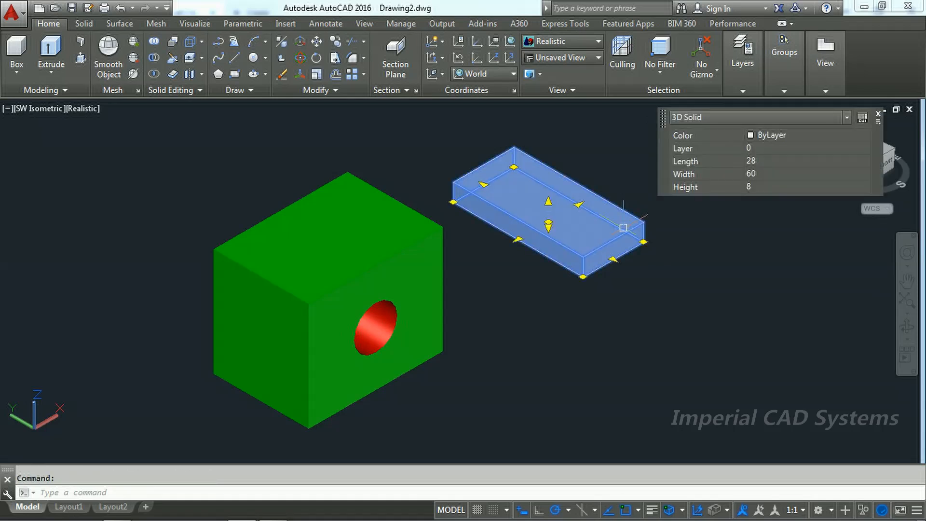
{"action": "left_click", "coordinate": [767, 135]}
{"action": "left_click", "coordinate": [767, 136]}
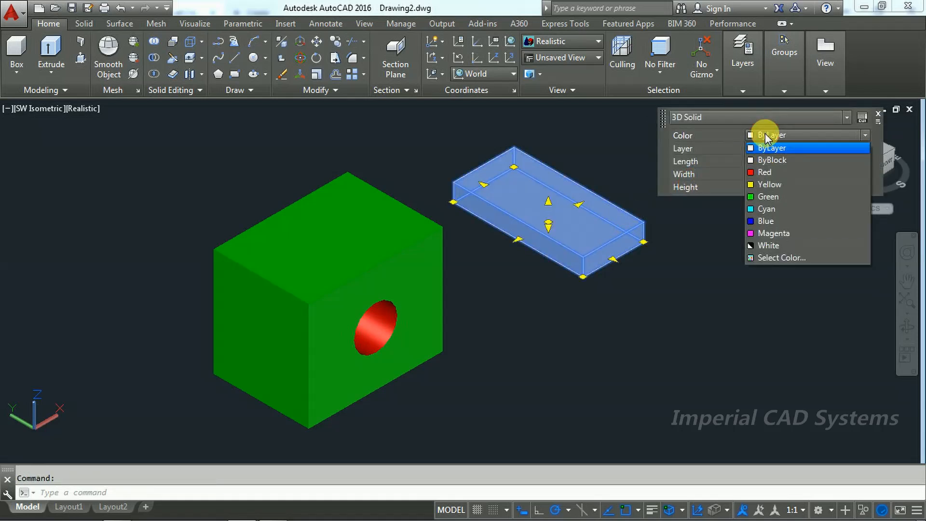
{"action": "left_click", "coordinate": [760, 183]}
{"action": "key", "text": "Escape"}
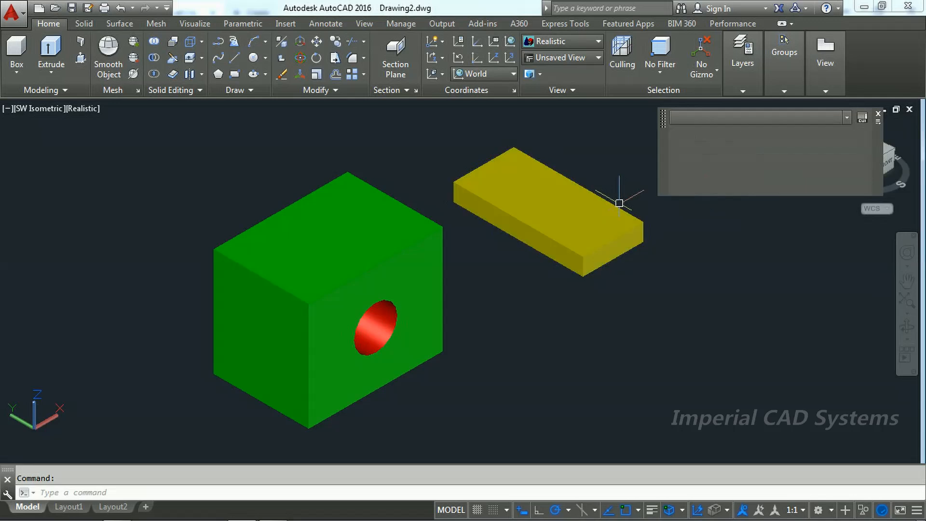
Step: Move the yellow box from the midpoint of its upper end edge to the midpoint of the green block's top front edge
{"action": "left_click", "coordinate": [317, 43]}
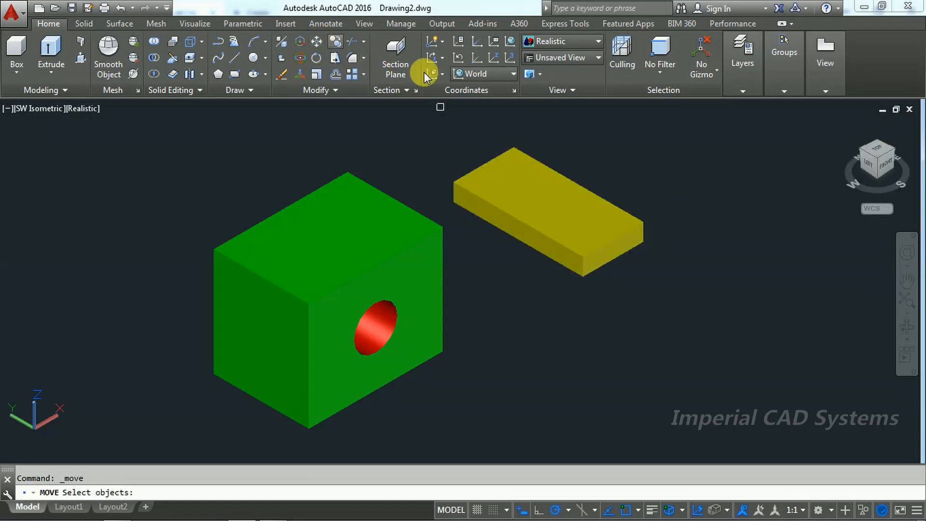
{"action": "left_click", "coordinate": [590, 219]}
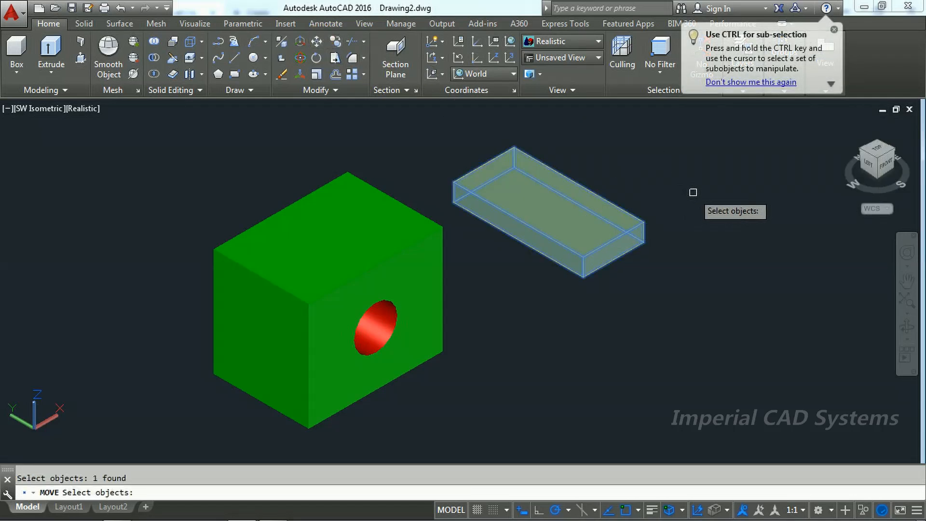
{"action": "key", "text": "Return"}
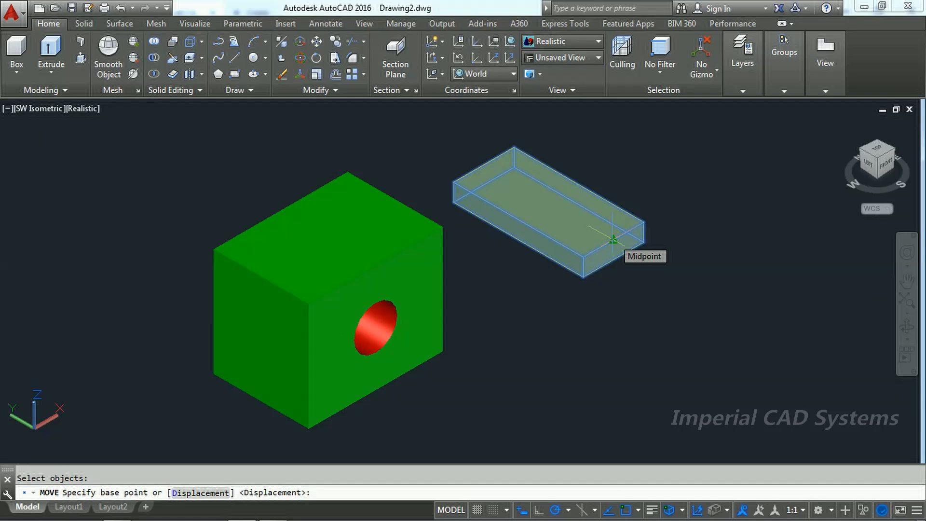
{"action": "left_click", "coordinate": [612, 239]}
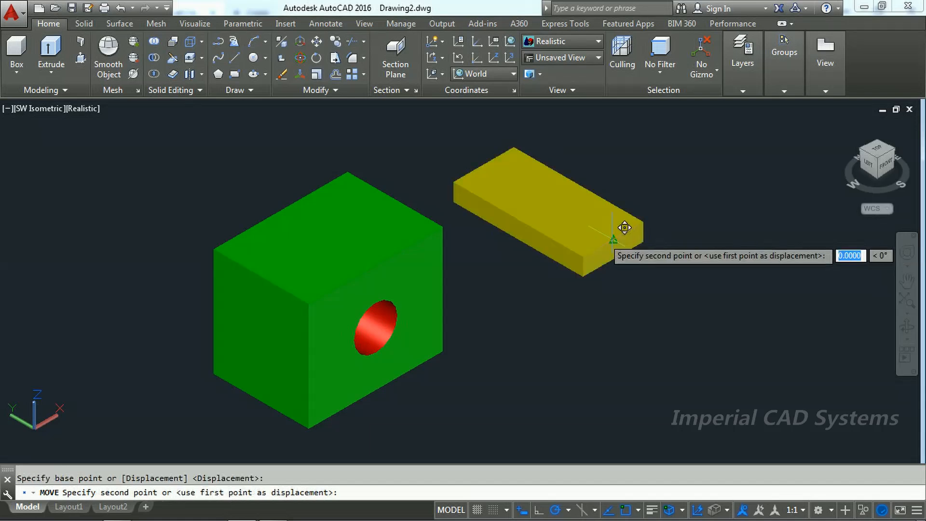
{"action": "left_click", "coordinate": [387, 253]}
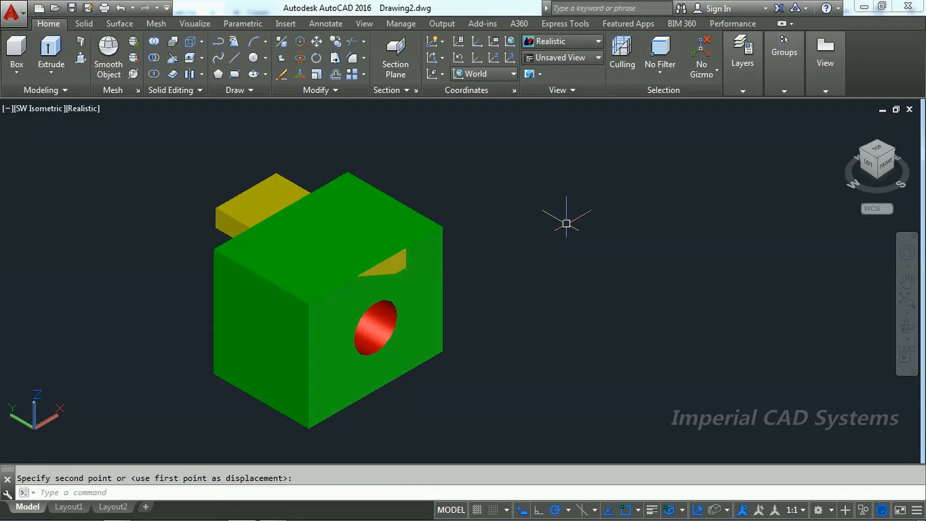
{"action": "scroll", "coordinate": [563, 218], "scroll_direction": "up", "scroll_amount": 3}
{"action": "scroll", "coordinate": [566, 222], "scroll_direction": "down", "scroll_amount": 2}
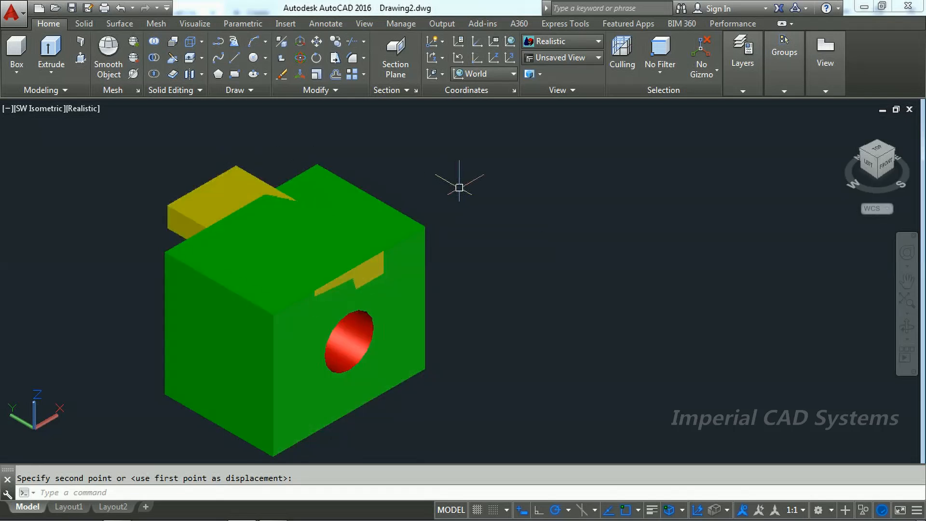
{"action": "key", "text": "Escape"}
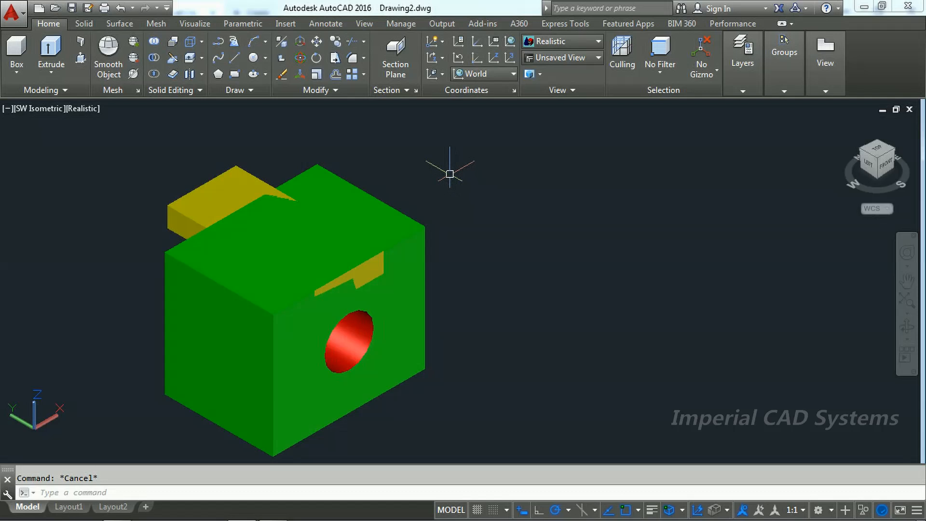
Step: Check the yellow box's length, width and height properties and clear the selection
{"action": "mouse_move", "coordinate": [197, 190]}
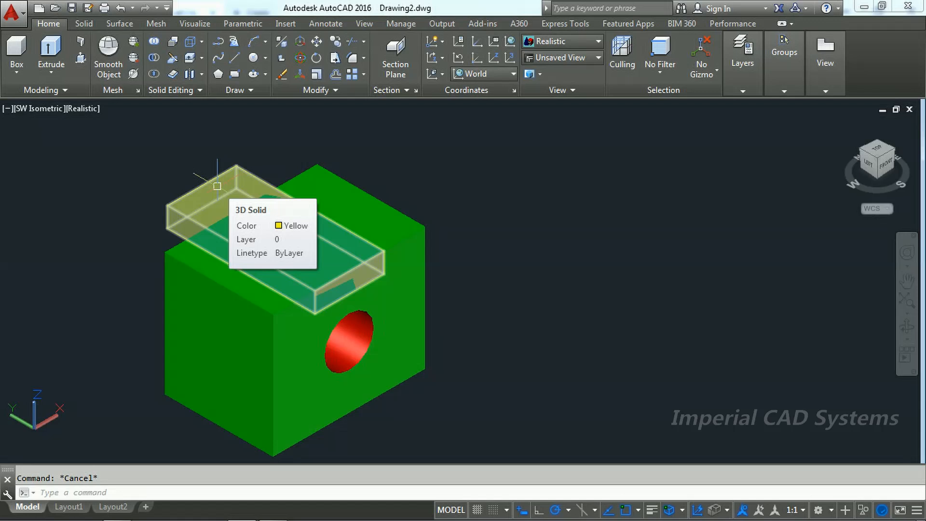
{"action": "left_click", "coordinate": [217, 186]}
{"action": "left_click", "coordinate": [339, 121]}
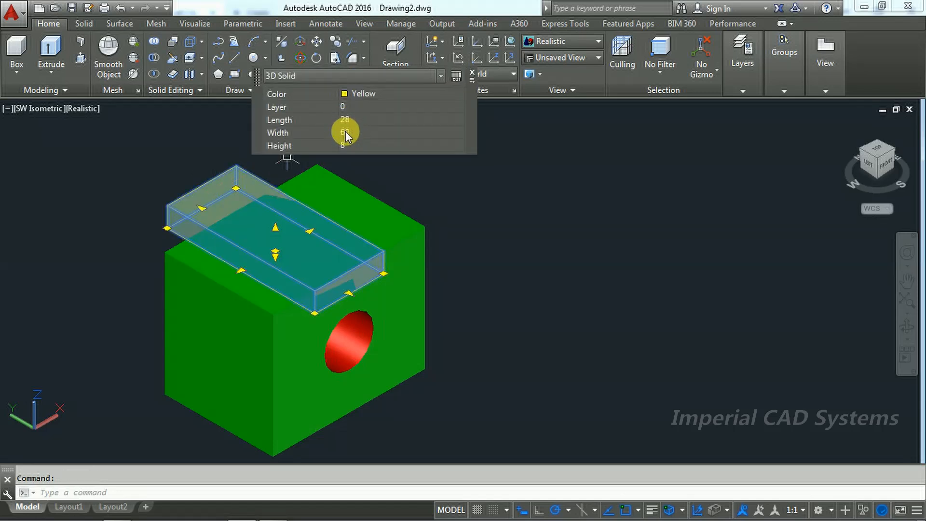
{"action": "key", "text": "Escape"}
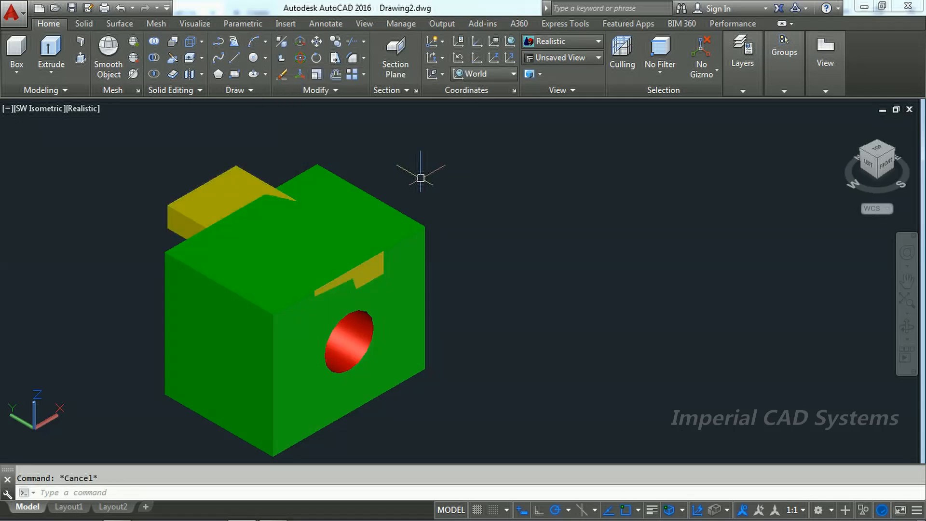
Step: Subtract the yellow box from the green block to cut the top slot
{"action": "left_click", "coordinate": [158, 63]}
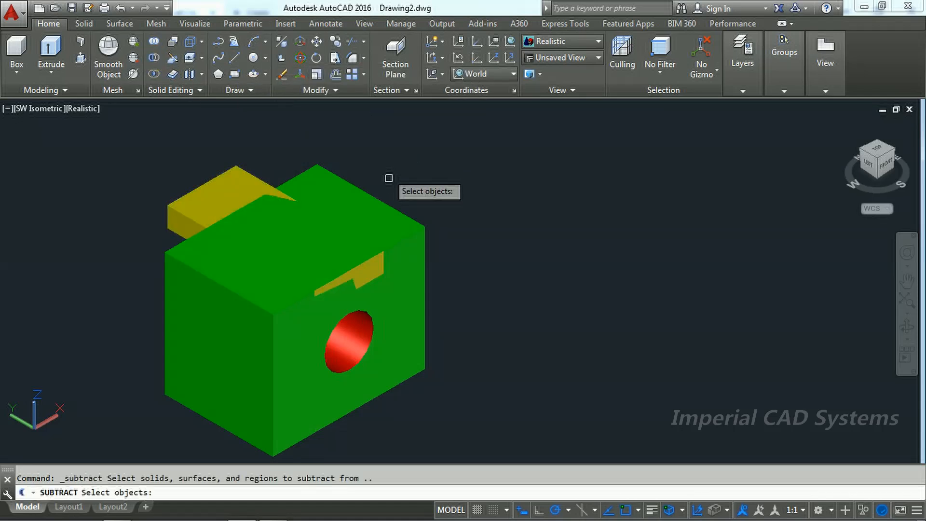
{"action": "left_click", "coordinate": [389, 211]}
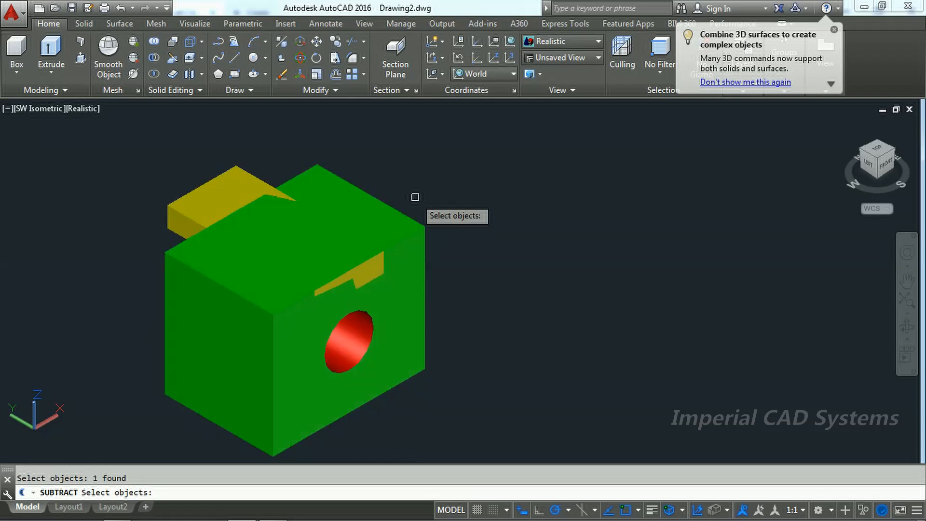
{"action": "key", "text": "Return"}
{"action": "left_click", "coordinate": [263, 173]}
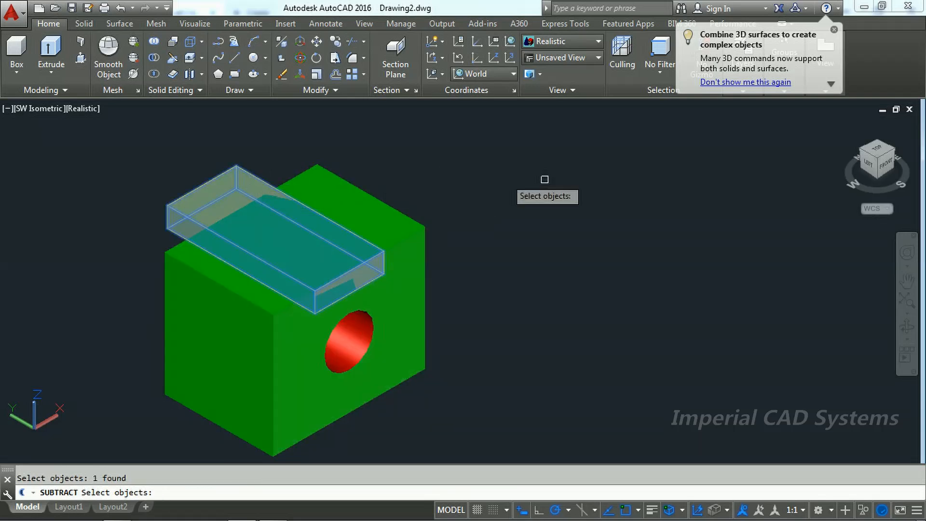
{"action": "key", "text": "Return"}
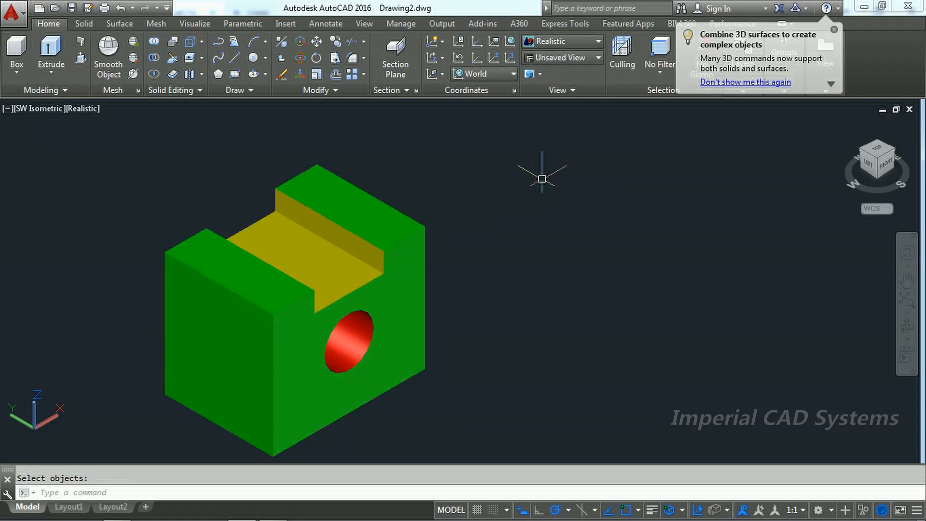
Step: Switch to the PDF drawing and check the height and width dimensions of the rectangular through hole
{"action": "key", "text": "alt+Tab"}
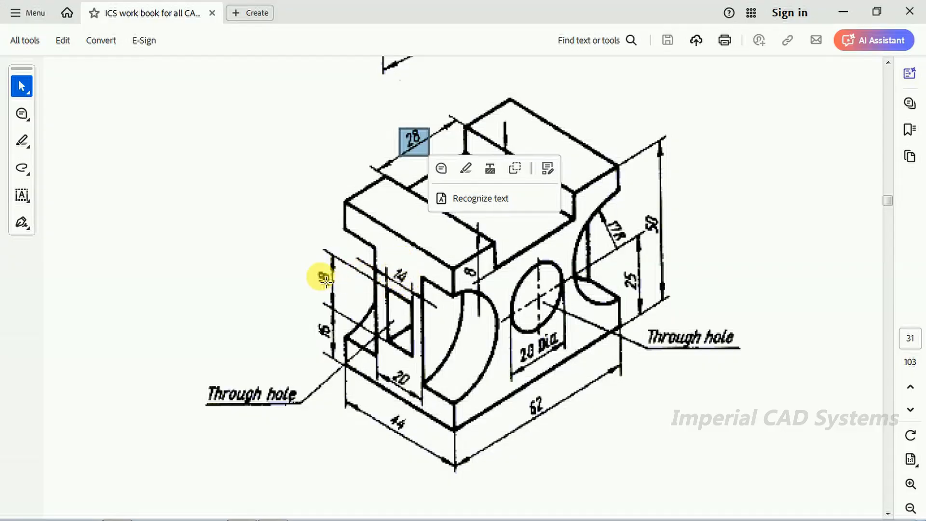
{"action": "left_click_drag", "start_coordinate": [311, 270], "coordinate": [339, 294]}
{"action": "left_click_drag", "start_coordinate": [385, 267], "coordinate": [420, 288]}
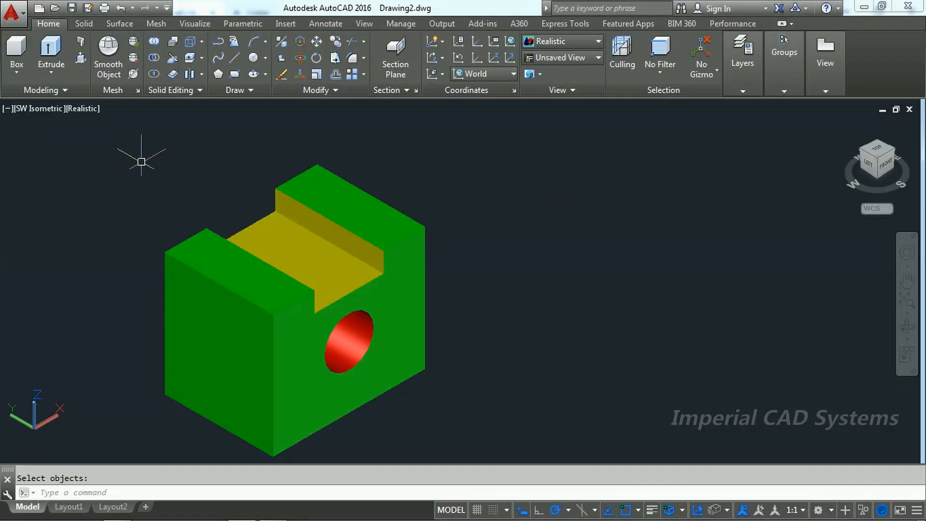
Step: Switch to AutoCAD and create a solid box 80 long, 16 wide and 18 high in empty space beside the block
{"action": "left_click", "coordinate": [17, 50]}
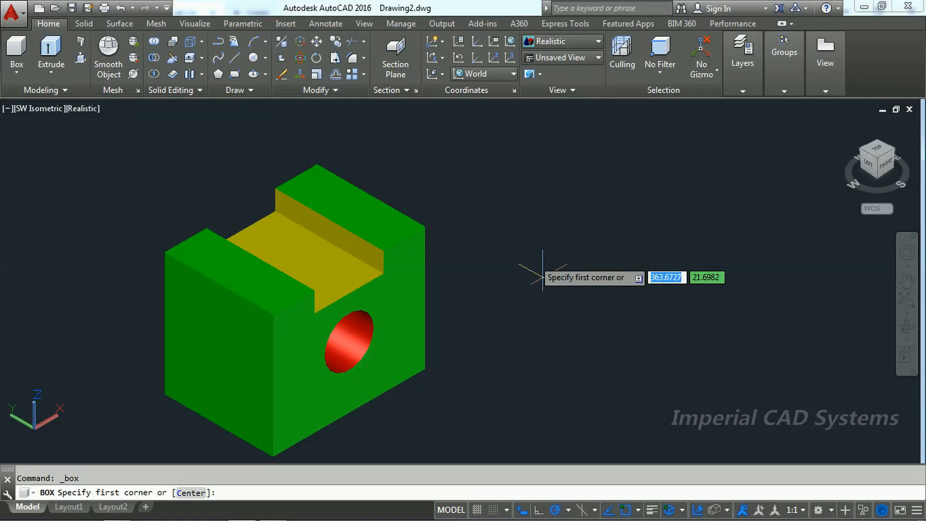
{"action": "left_click", "coordinate": [562, 358]}
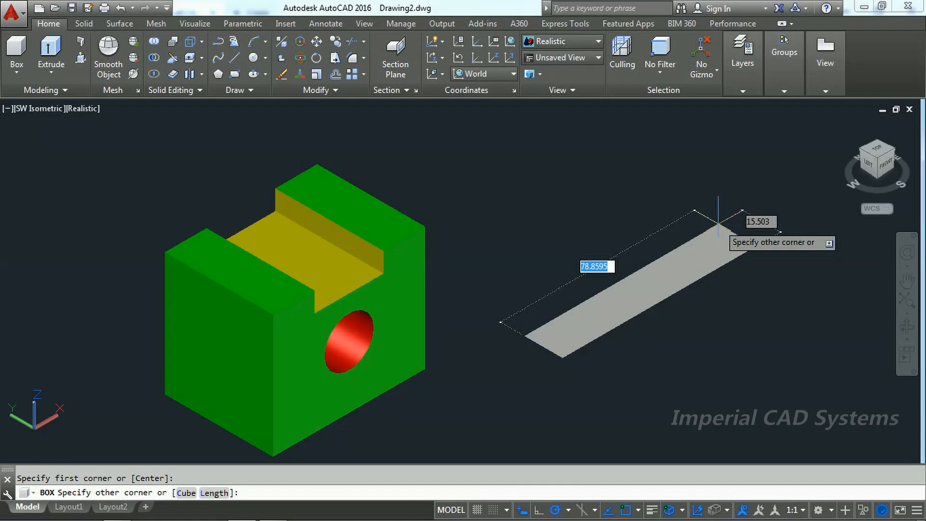
{"action": "type", "text": "80"}
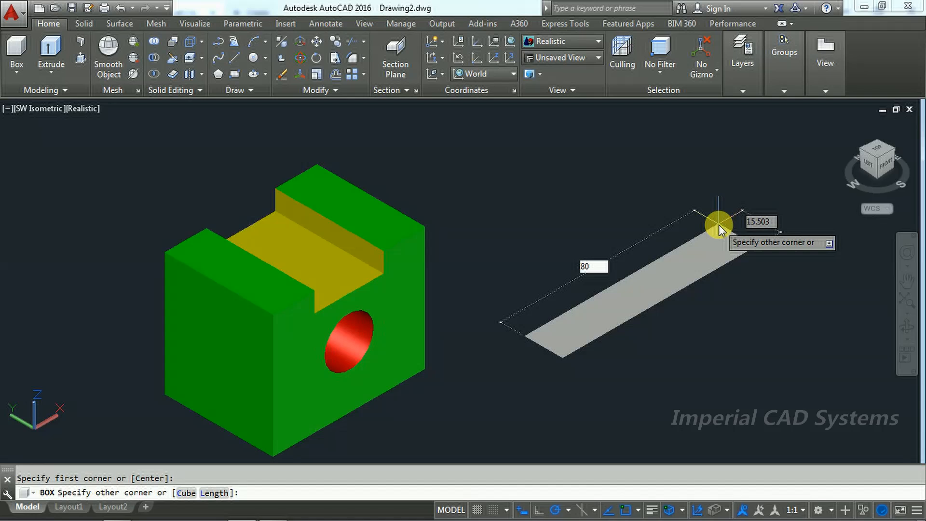
{"action": "key", "text": "Tab"}
{"action": "type", "text": "1"}
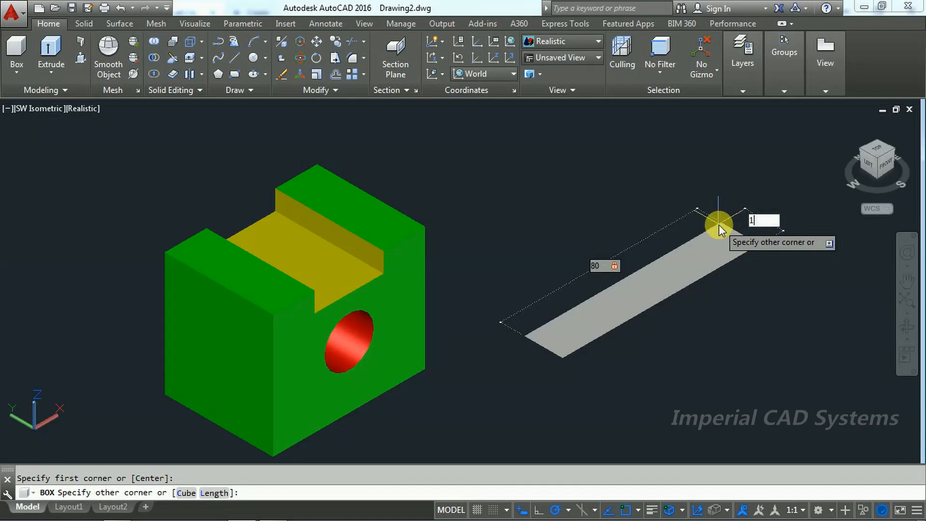
{"action": "type", "text": "6"}
{"action": "key", "text": "Return"}
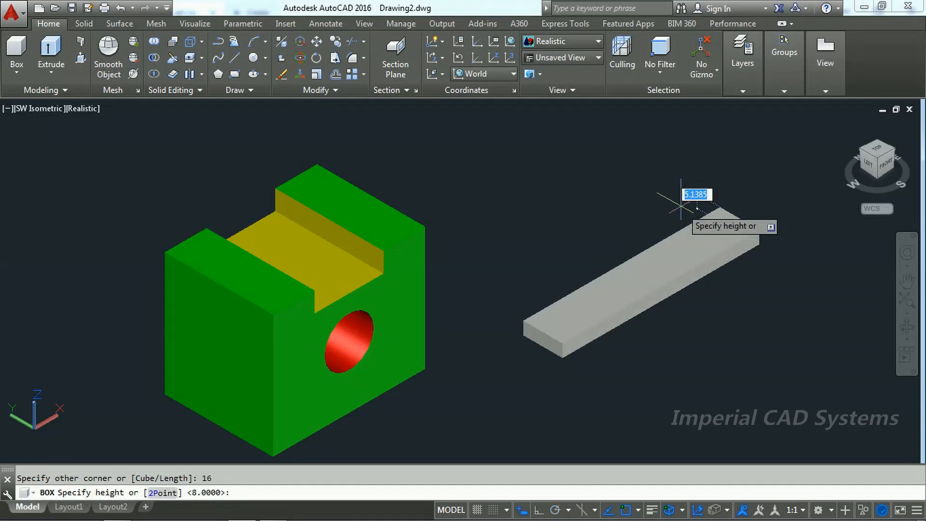
{"action": "type", "text": "18"}
{"action": "key", "text": "Return"}
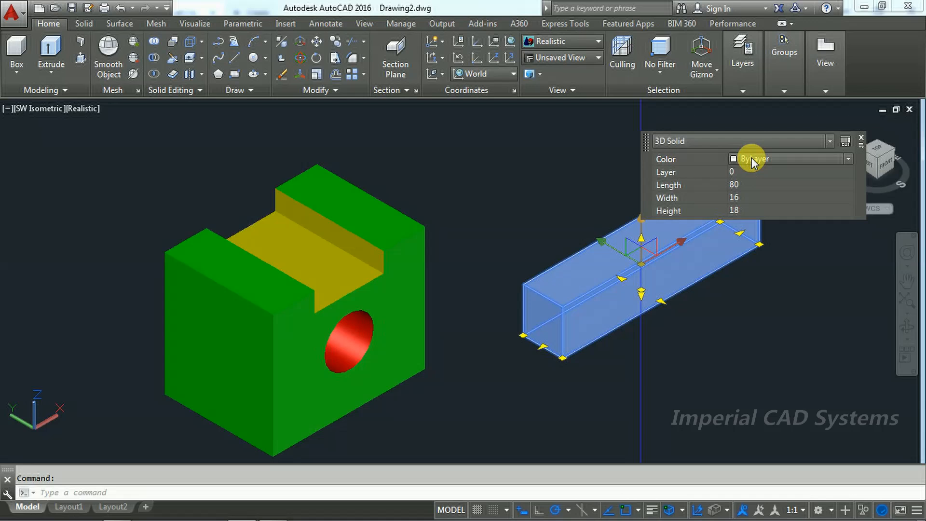
Step: Set the 80 by 16 by 18 box's colour to Cyan and clear the selection
{"action": "left_click", "coordinate": [752, 162]}
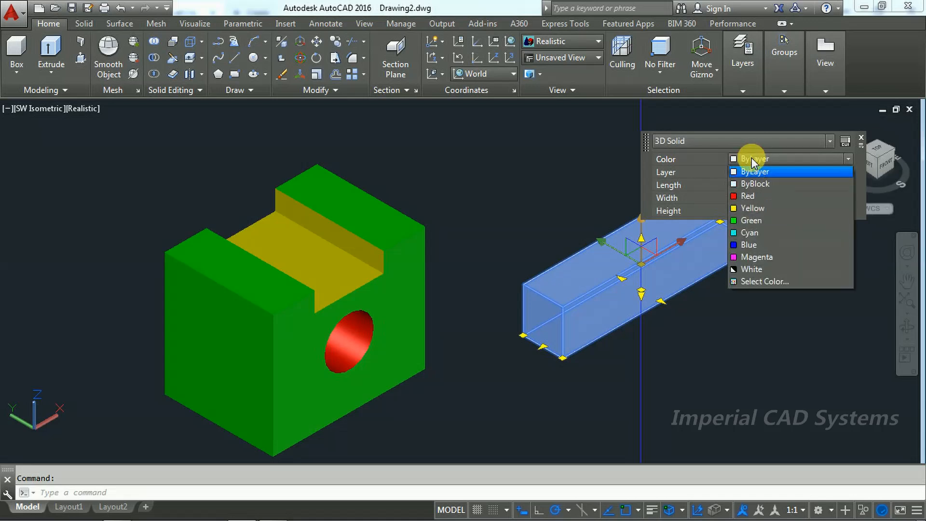
{"action": "left_click", "coordinate": [746, 234]}
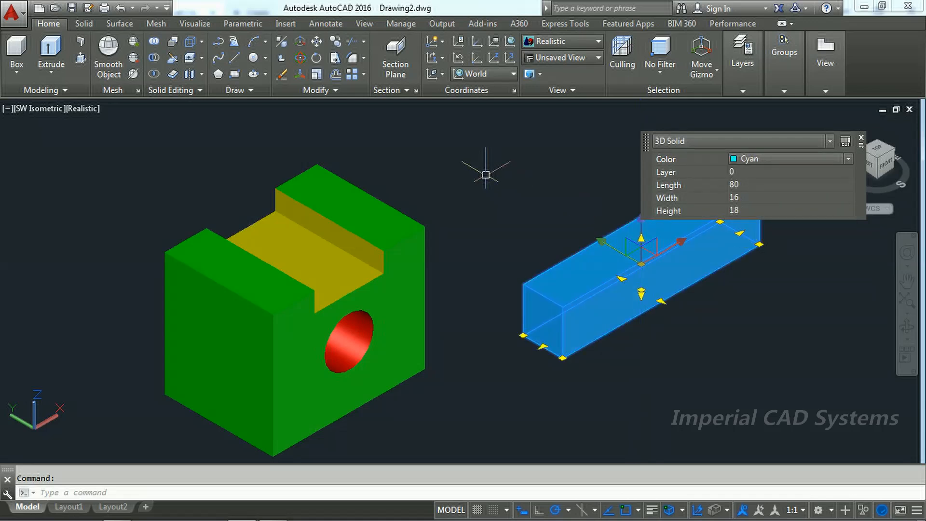
{"action": "key", "text": "Escape"}
Step: Move the cyan box from the midpoint of its bottom end edge to the midpoint of the block's bottom edge on the side without the round hole
{"action": "left_click", "coordinate": [316, 41]}
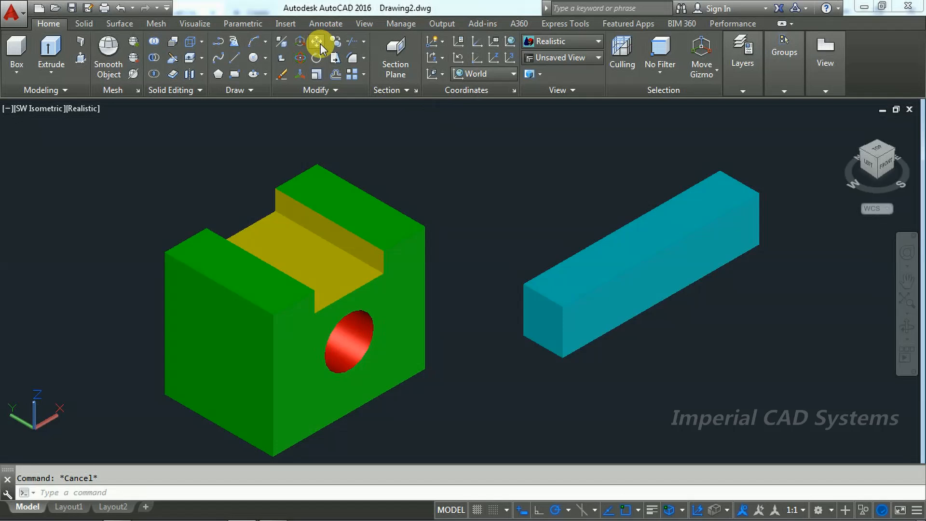
{"action": "left_click", "coordinate": [561, 268]}
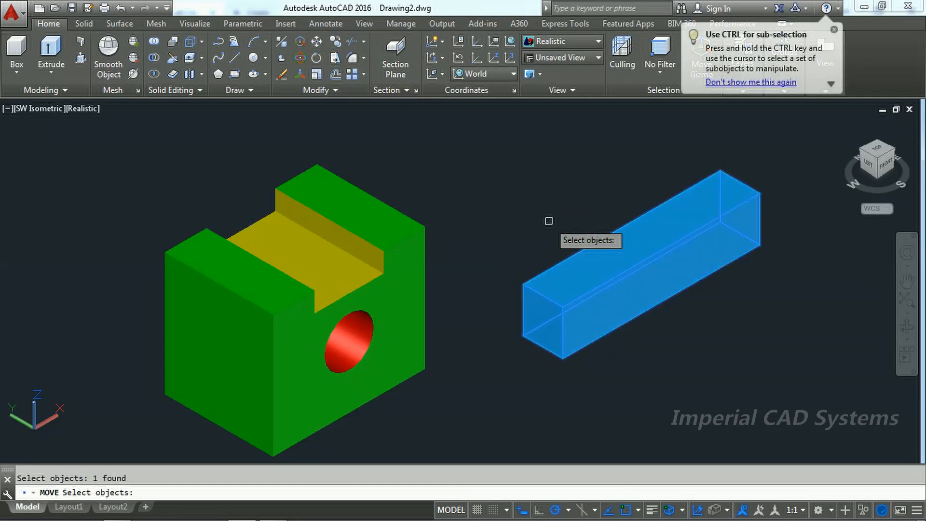
{"action": "key", "text": "Return"}
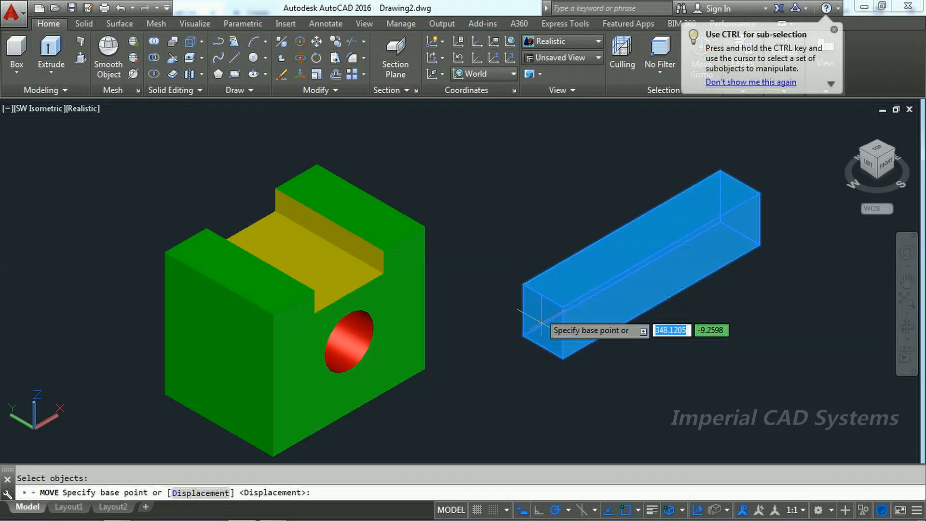
{"action": "left_click", "coordinate": [543, 346]}
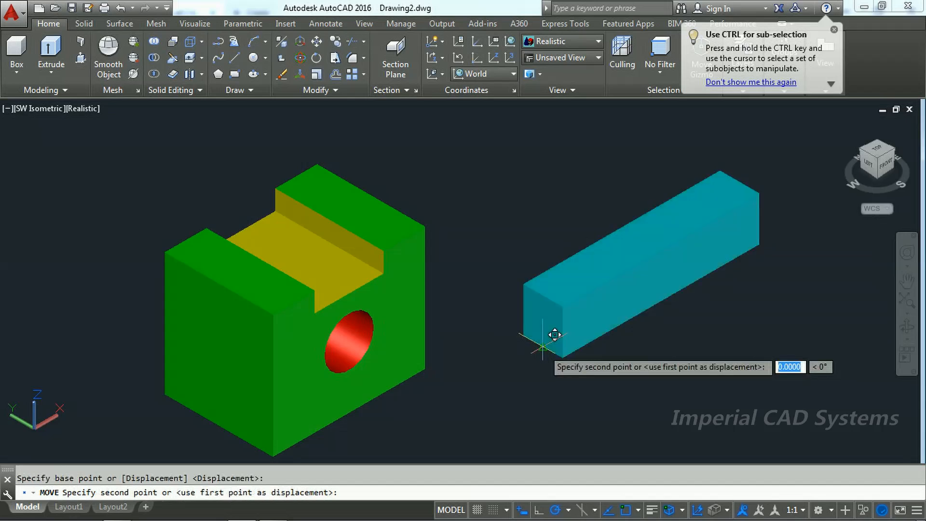
{"action": "left_click", "coordinate": [231, 413]}
{"action": "scroll", "coordinate": [476, 321], "scroll_direction": "up", "scroll_amount": 5}
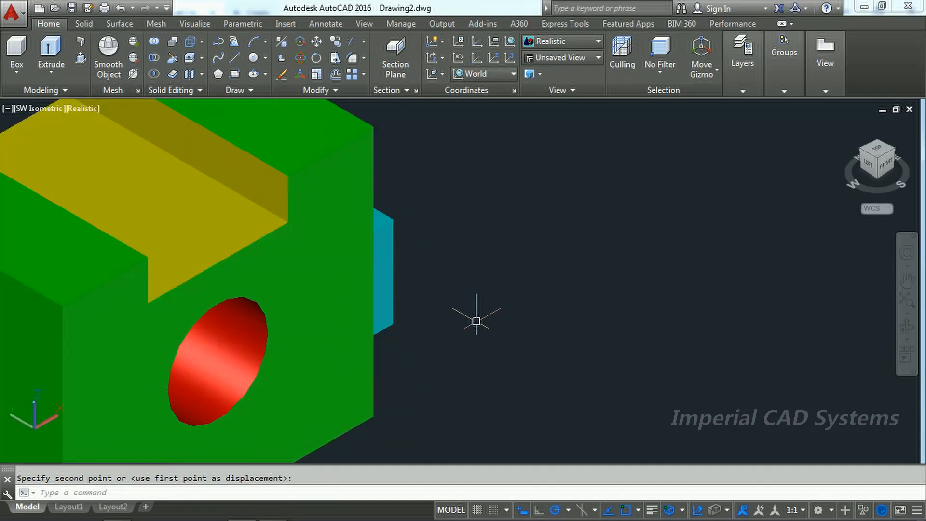
{"action": "scroll", "coordinate": [477, 320], "scroll_direction": "down", "scroll_amount": 6}
{"action": "scroll", "coordinate": [303, 398], "scroll_direction": "up", "scroll_amount": 3}
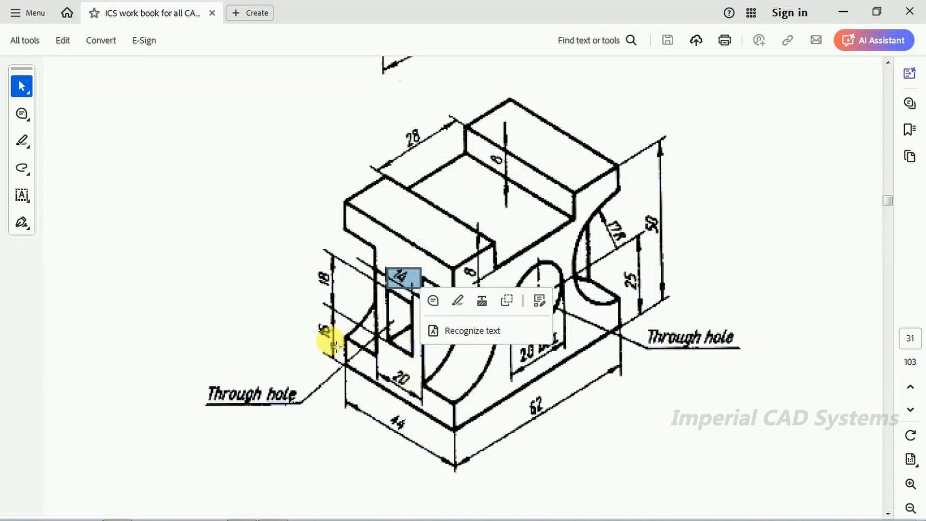
Step: Switch to the PDF drawing, check the rectangular hole's height above the base, and return to AutoCAD
{"action": "left_click_drag", "start_coordinate": [343, 341], "coordinate": [340, 348]}
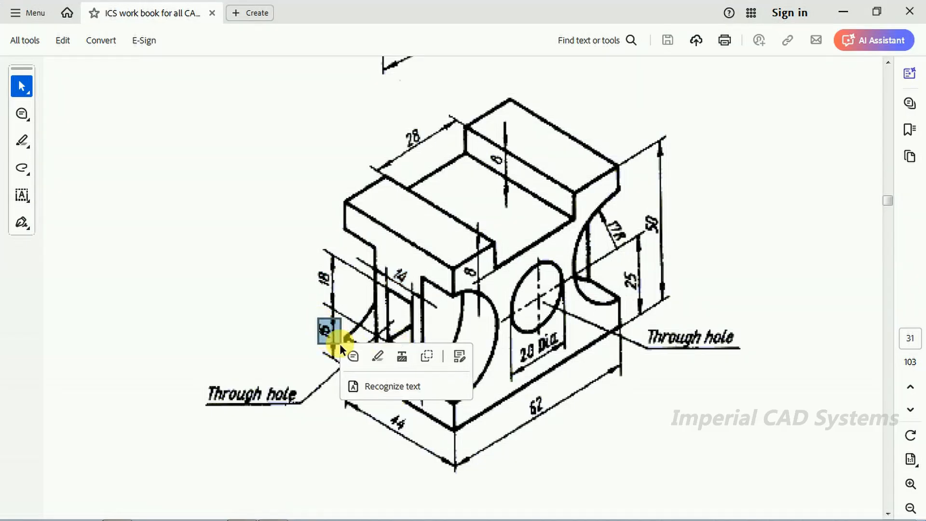
{"action": "left_click", "coordinate": [730, 386]}
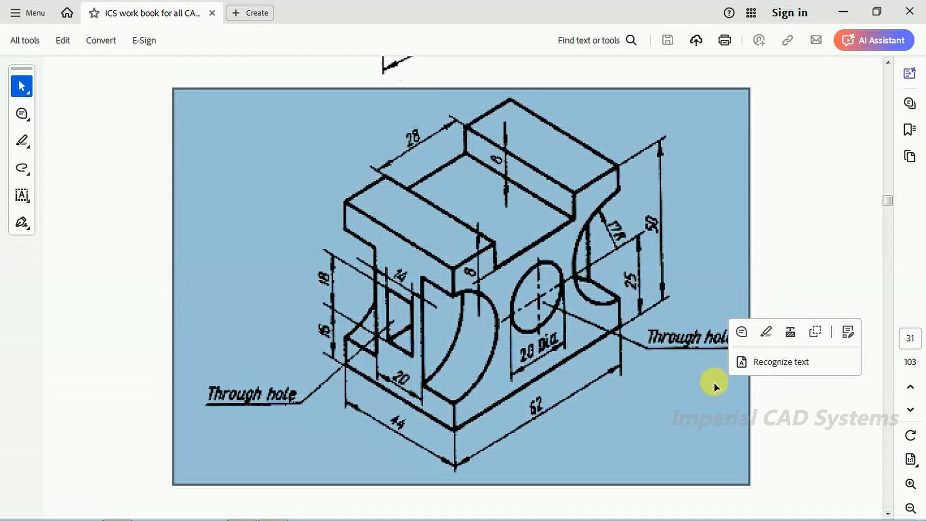
{"action": "key", "text": "alt+Tab"}
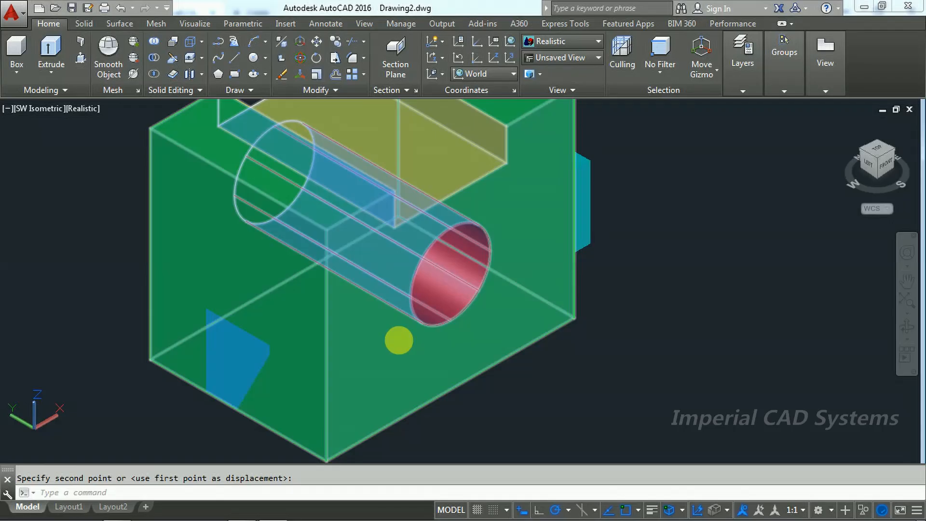
Step: Move the cyan box straight up 16, using the midpoint of its bottom end edge as base point
{"action": "left_click", "coordinate": [317, 43]}
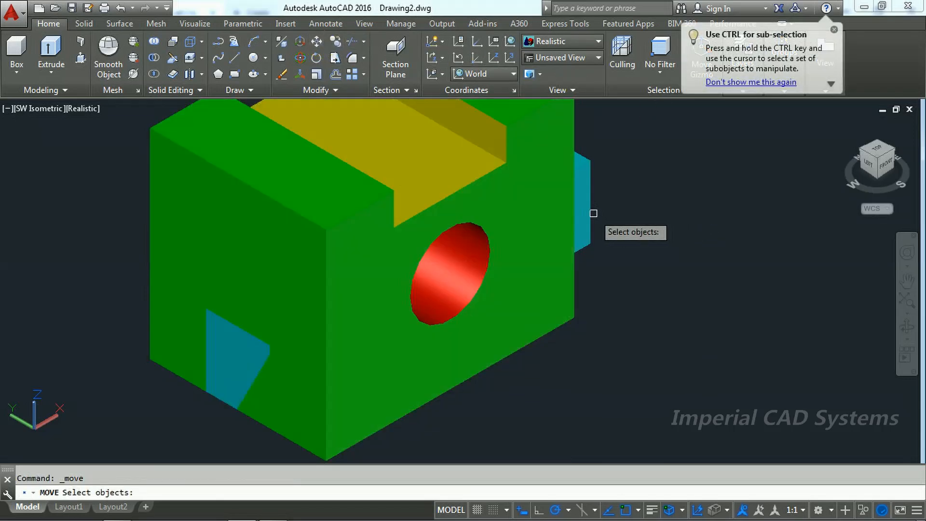
{"action": "left_click", "coordinate": [593, 213]}
{"action": "key", "text": "Return"}
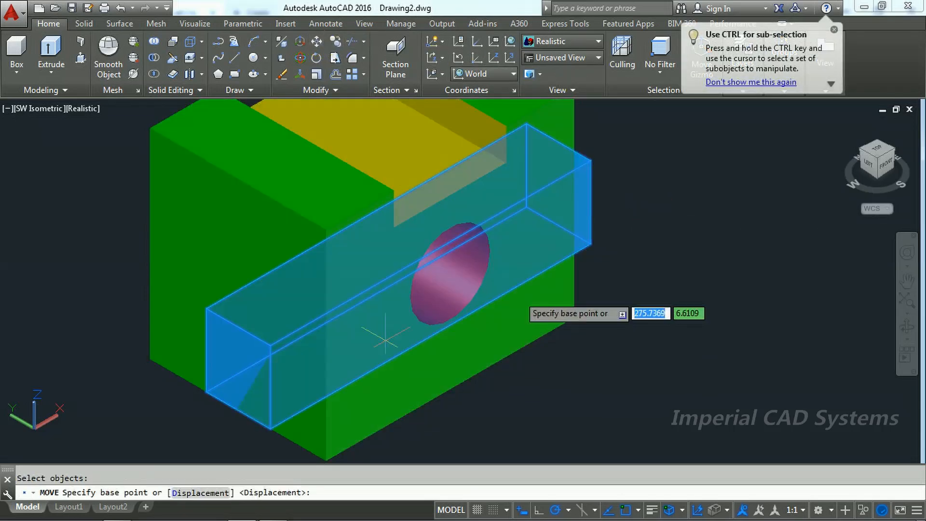
{"action": "left_click", "coordinate": [237, 411]}
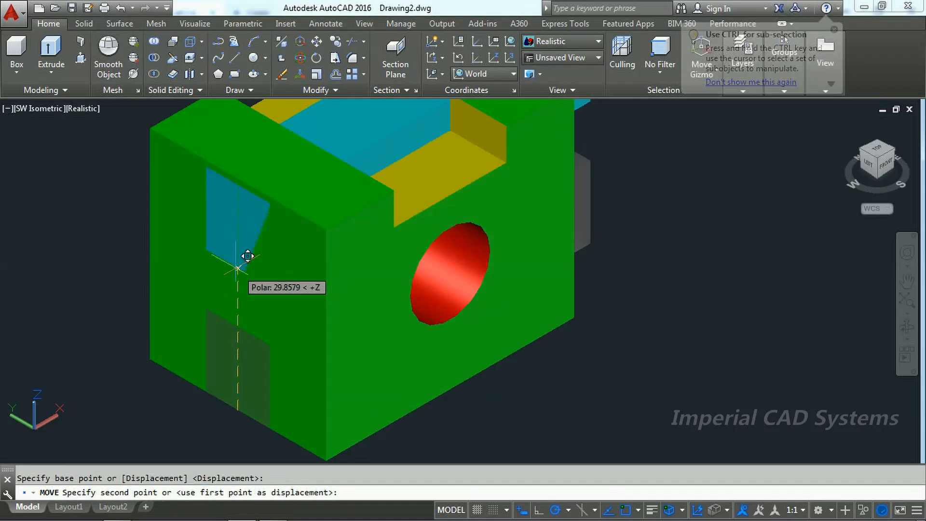
{"action": "scroll", "coordinate": [238, 257], "scroll_direction": "down", "scroll_amount": 4}
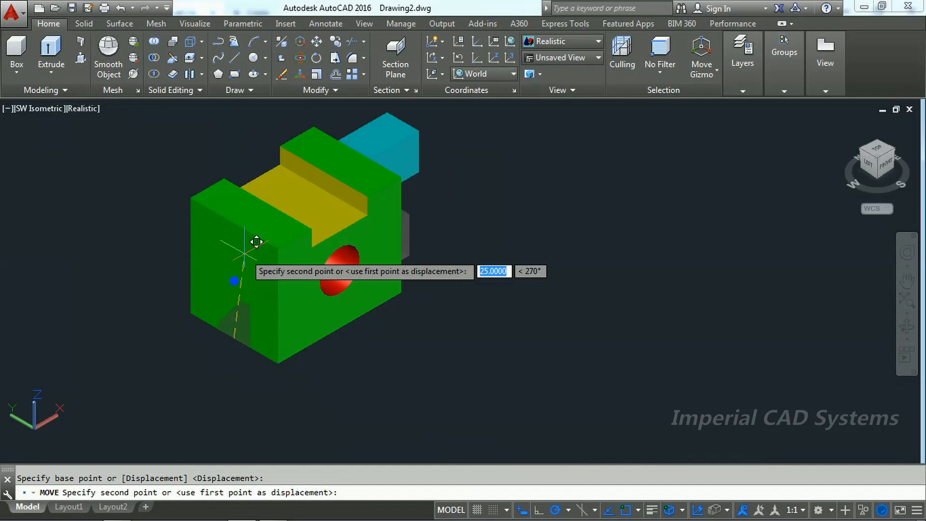
{"action": "scroll", "coordinate": [256, 160], "scroll_direction": "up", "scroll_amount": 1}
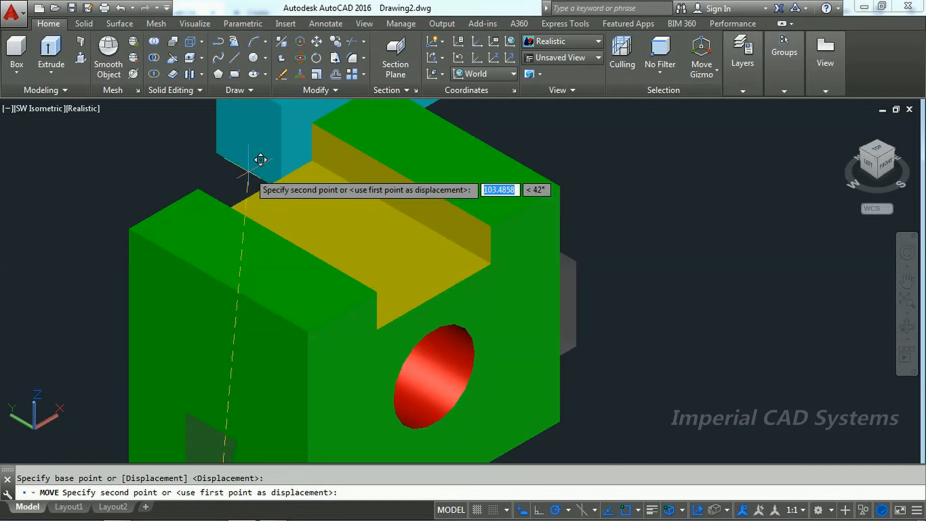
{"action": "scroll", "coordinate": [260, 166], "scroll_direction": "down", "scroll_amount": 3}
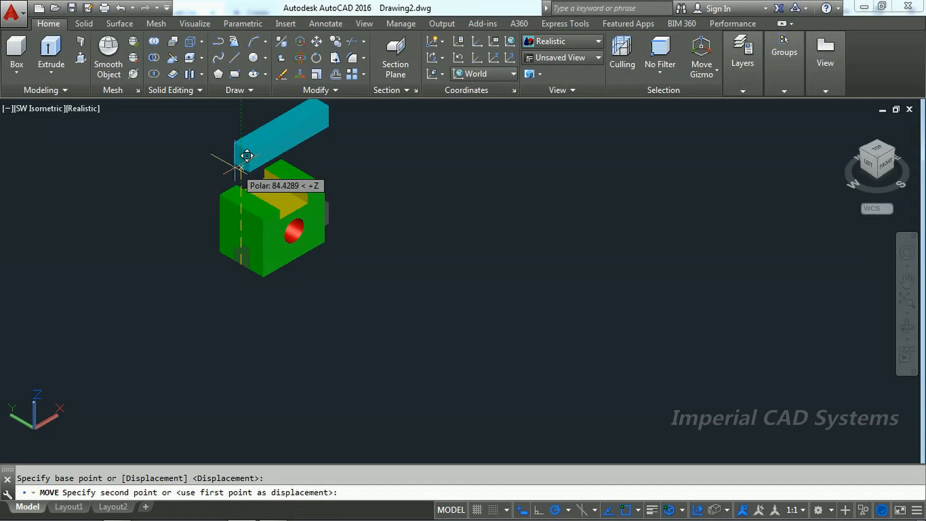
{"action": "scroll", "coordinate": [248, 155], "scroll_direction": "down", "scroll_amount": 2}
{"action": "scroll", "coordinate": [247, 155], "scroll_direction": "up", "scroll_amount": 3}
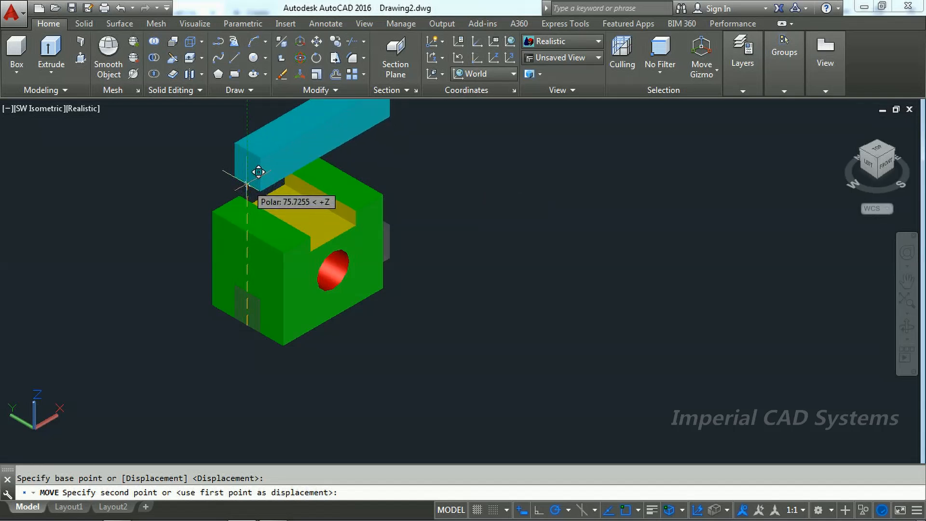
{"action": "type", "text": "80"}
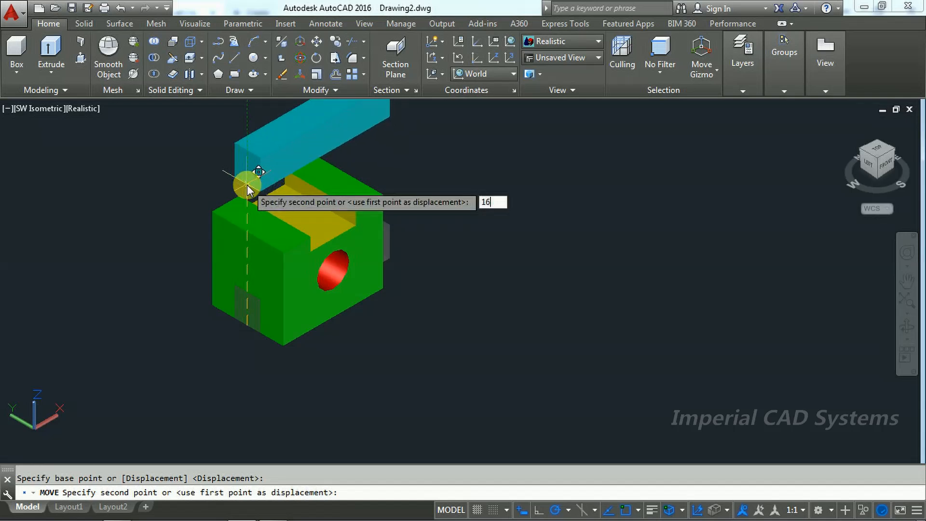
{"action": "key", "text": "Return"}
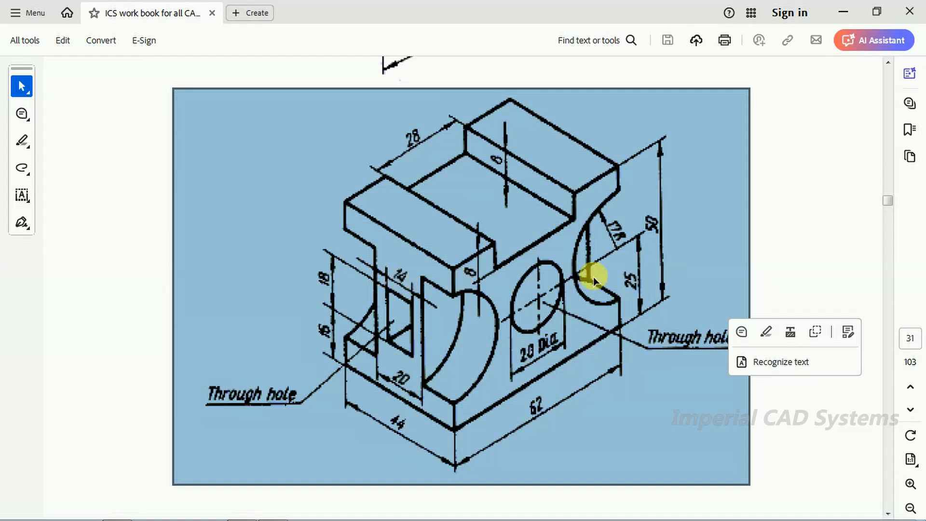
Step: Check the rectangular hole in the PDF drawing, return to AutoCAD and set the cyan box's width to 14
{"action": "left_click", "coordinate": [820, 251]}
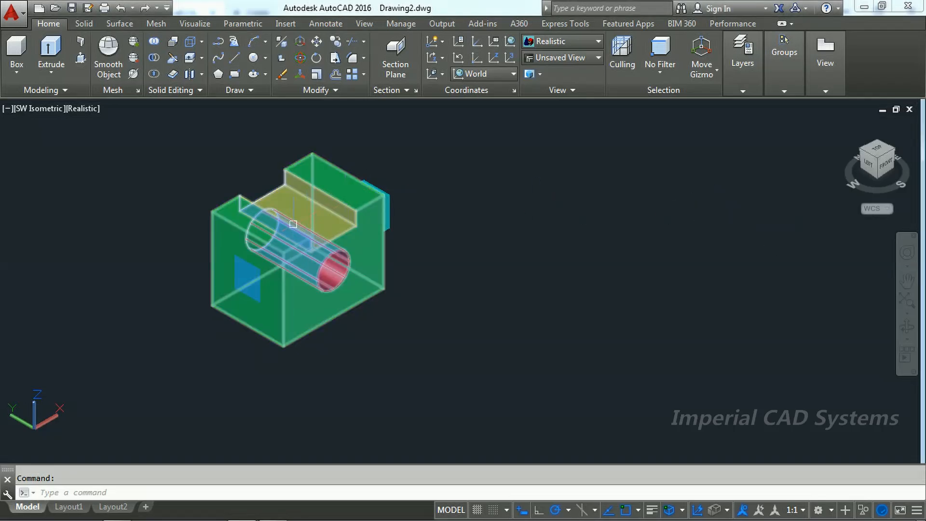
{"action": "scroll", "coordinate": [288, 221], "scroll_direction": "down", "scroll_amount": 4}
{"action": "scroll", "coordinate": [279, 225], "scroll_direction": "up", "scroll_amount": 6}
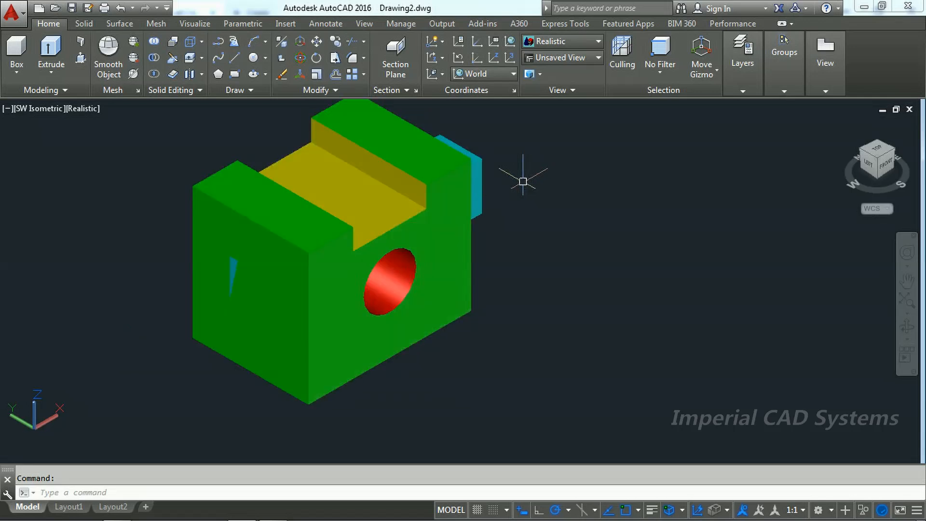
{"action": "left_click", "coordinate": [487, 190]}
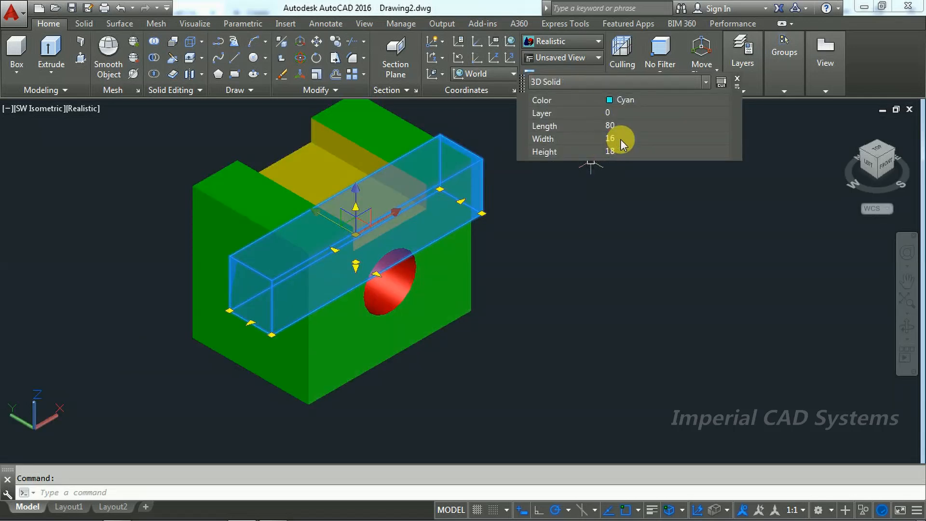
{"action": "left_click", "coordinate": [625, 142]}
{"action": "key", "text": "Tab"}
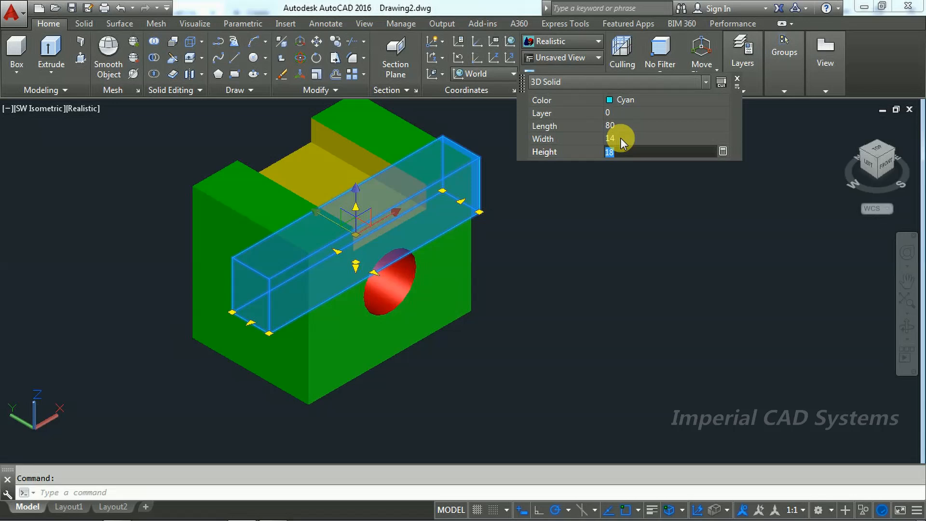
{"action": "key", "text": "Escape"}
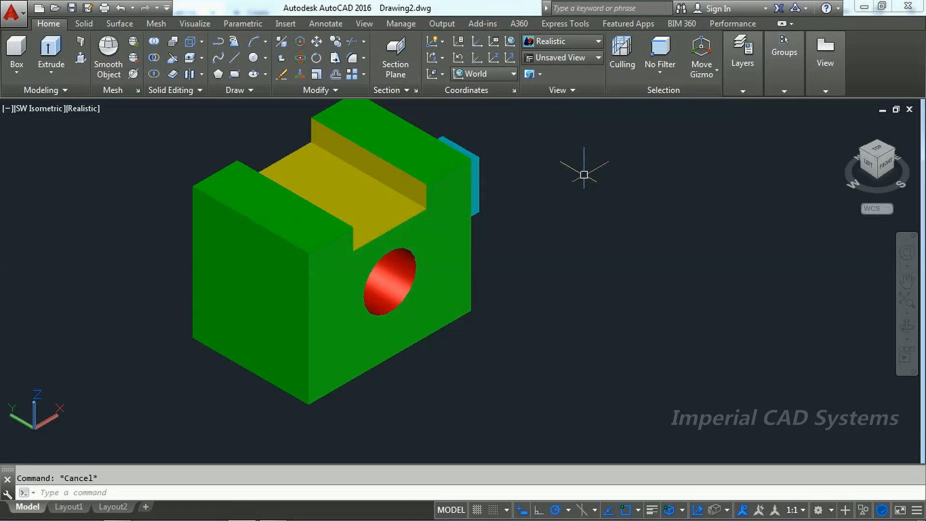
Step: Subtract the cyan box from the green block to cut the rectangular through hole
{"action": "scroll", "coordinate": [293, 200], "scroll_direction": "down", "scroll_amount": 4}
{"action": "scroll", "coordinate": [293, 200], "scroll_direction": "up", "scroll_amount": 3}
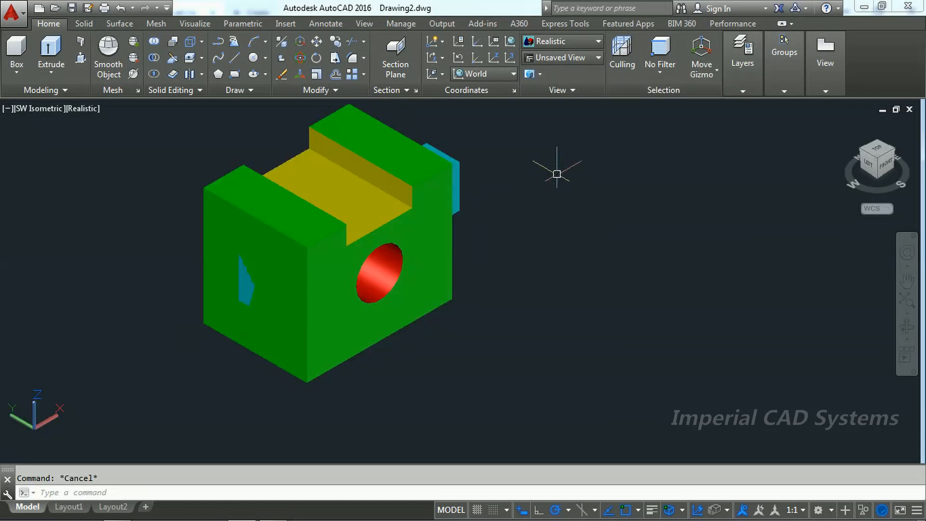
{"action": "type", "text": "s"}
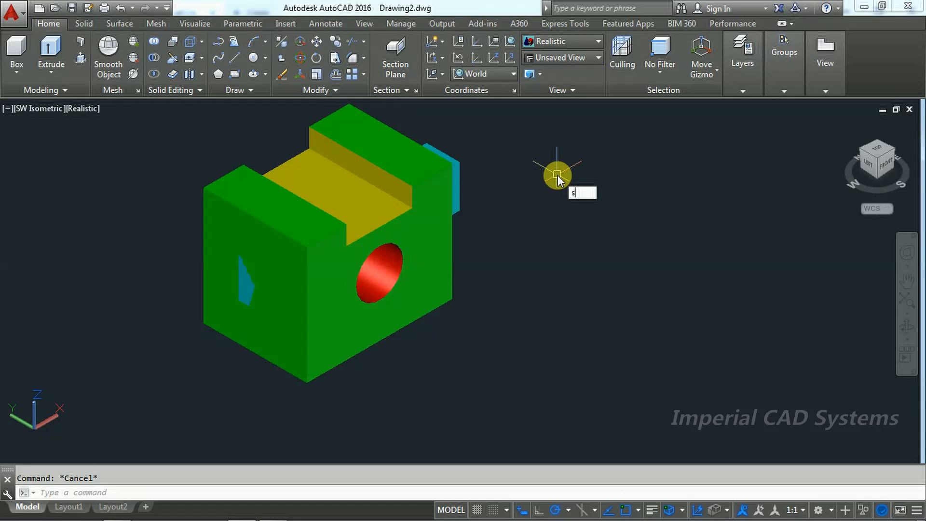
{"action": "type", "text": "u"}
{"action": "key", "text": "Return"}
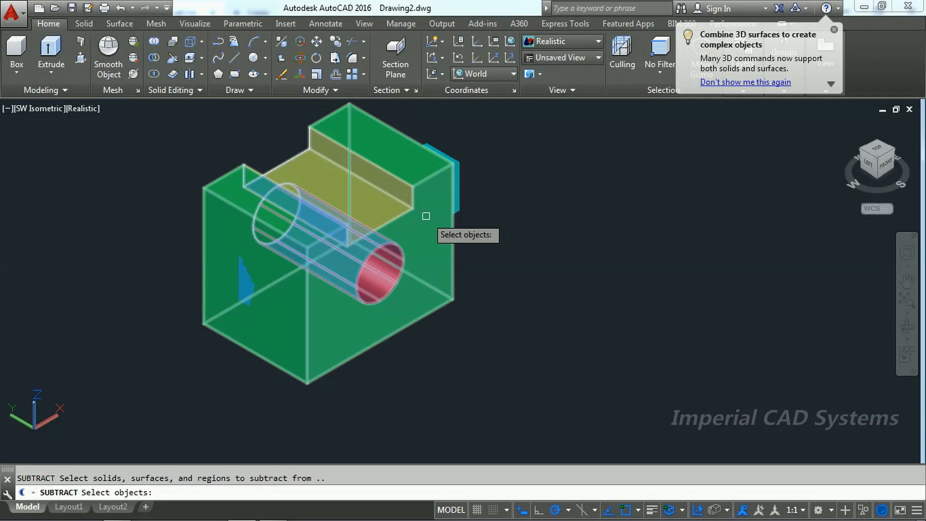
{"action": "left_click", "coordinate": [427, 212]}
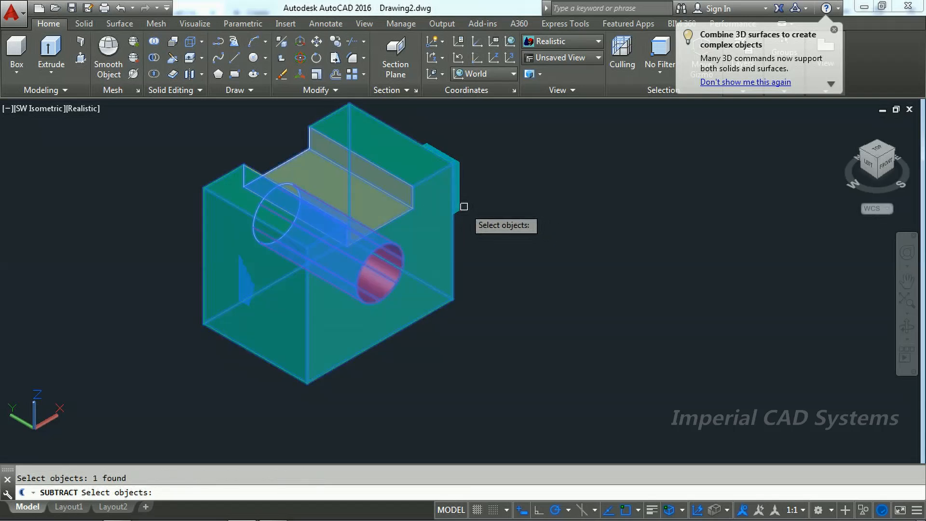
{"action": "key", "text": "Return"}
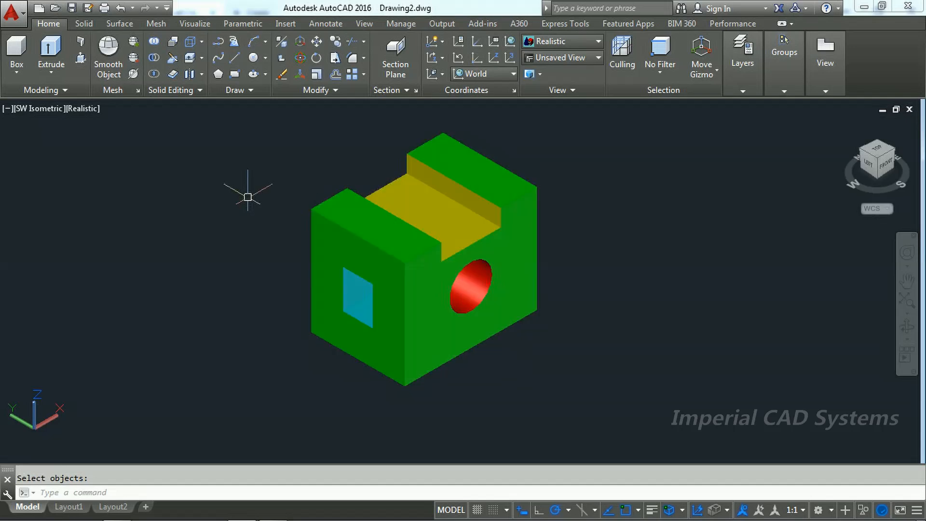
Step: Orbit freely around the block to inspect the rectangular through hole and restore the SW Isometric view
{"action": "left_click", "coordinate": [906, 341]}
{"action": "left_click", "coordinate": [843, 367]}
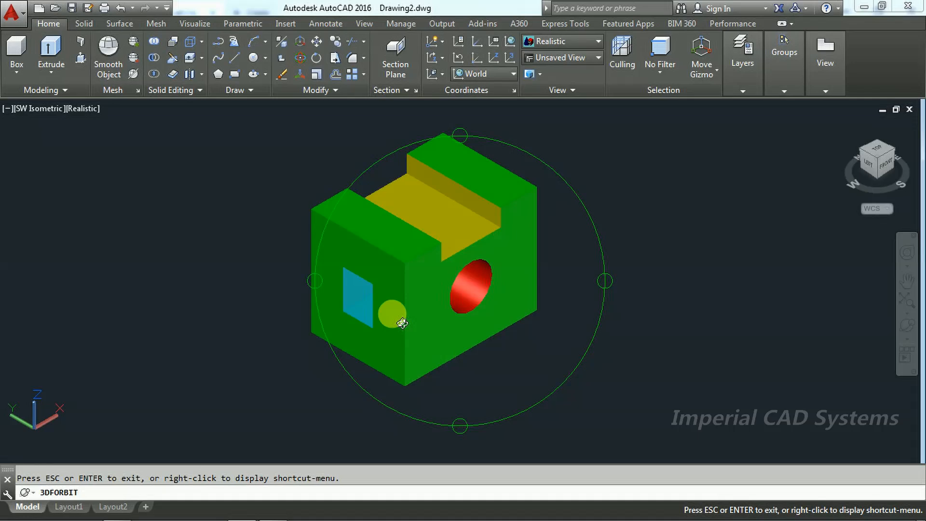
{"action": "left_click_drag", "start_coordinate": [414, 301], "coordinate": [216, 220]}
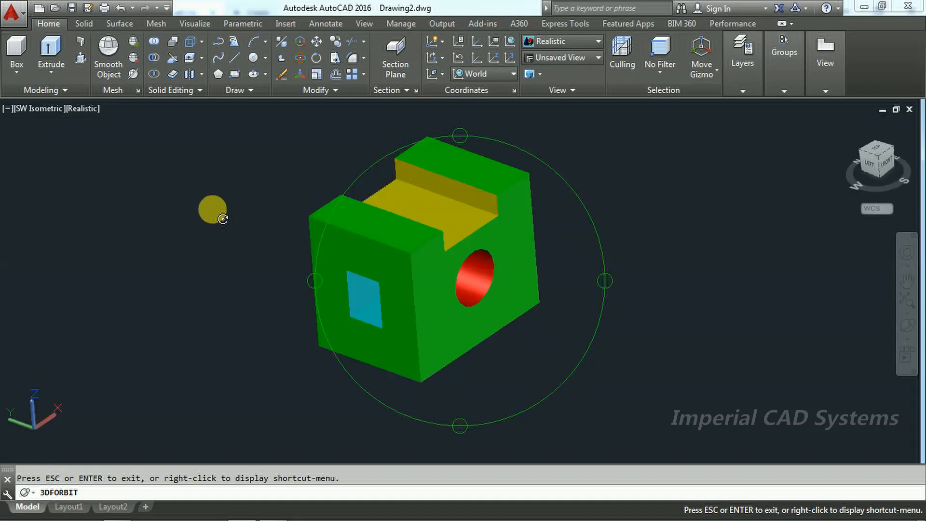
{"action": "right_click", "coordinate": [222, 218]}
{"action": "left_click", "coordinate": [243, 216]}
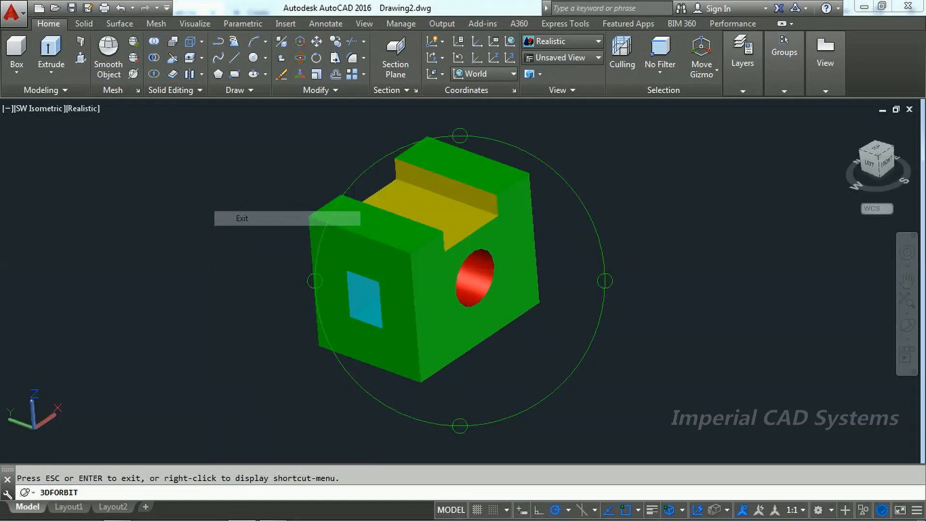
{"action": "left_click", "coordinate": [30, 108]}
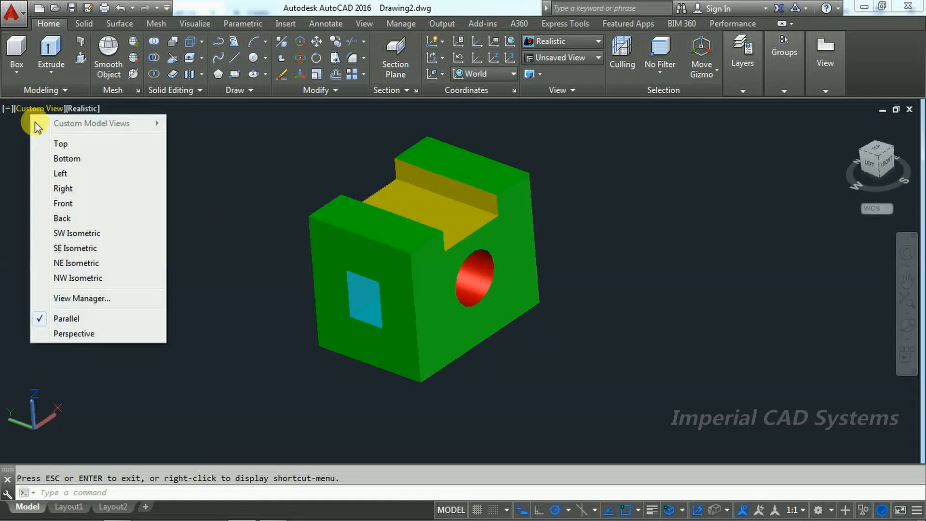
{"action": "left_click", "coordinate": [64, 235]}
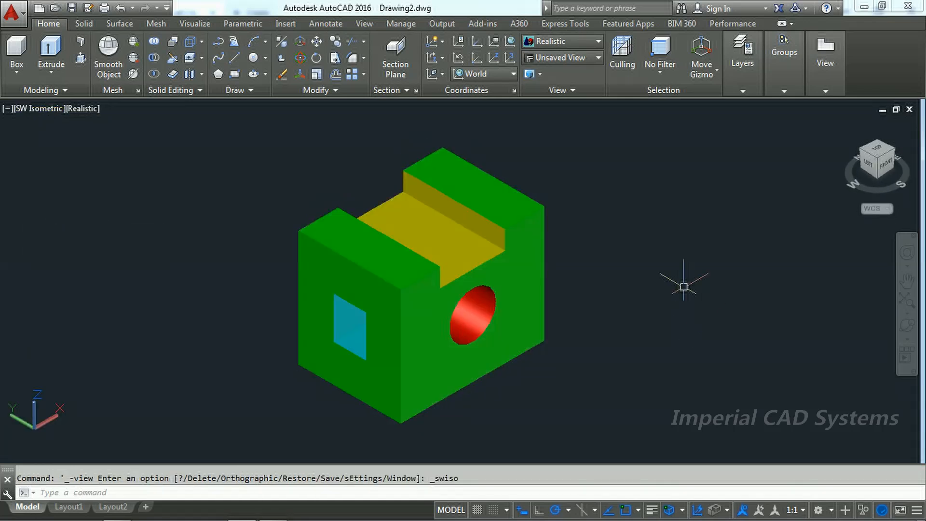
Step: Switch to the PDF drawing and examine the curved side cuts' radius and the width of the web between them
{"action": "key", "text": "alt+Tab"}
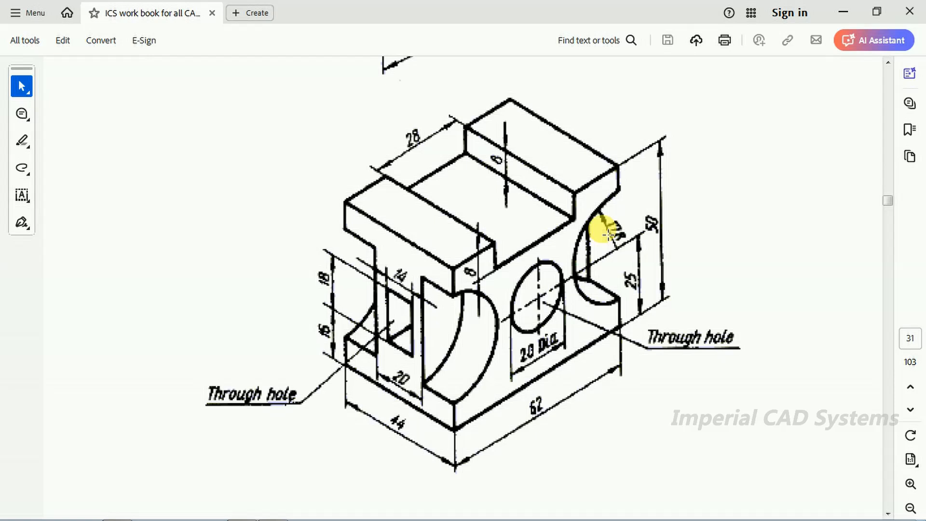
{"action": "left_click_drag", "start_coordinate": [471, 309], "coordinate": [505, 360]}
{"action": "left_click_drag", "start_coordinate": [602, 219], "coordinate": [634, 249]}
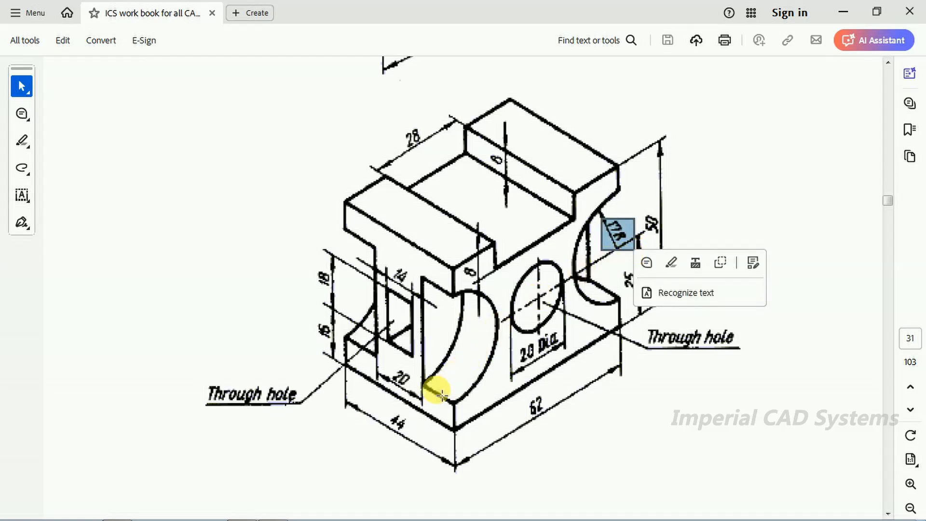
{"action": "left_click", "coordinate": [419, 384]}
{"action": "left_click_drag", "start_coordinate": [431, 392], "coordinate": [432, 393]}
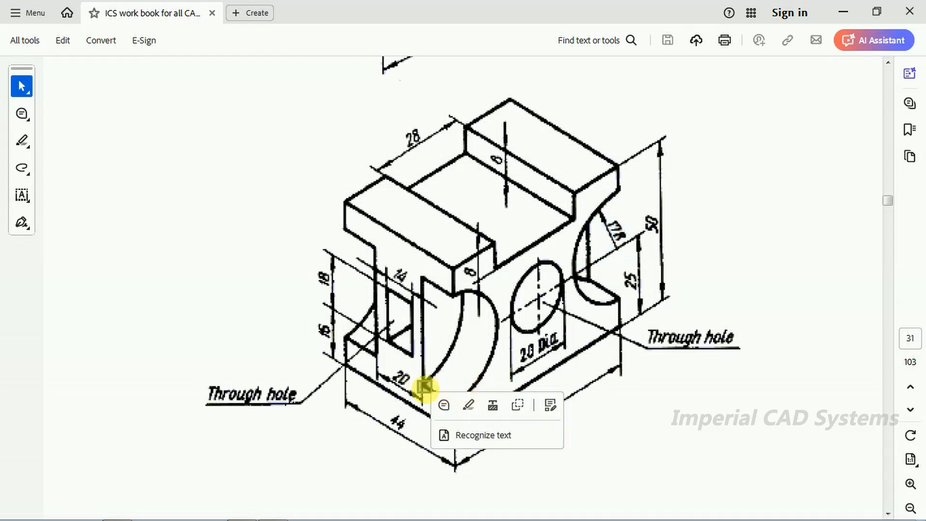
{"action": "left_click", "coordinate": [472, 459]}
{"action": "left_click", "coordinate": [454, 410]}
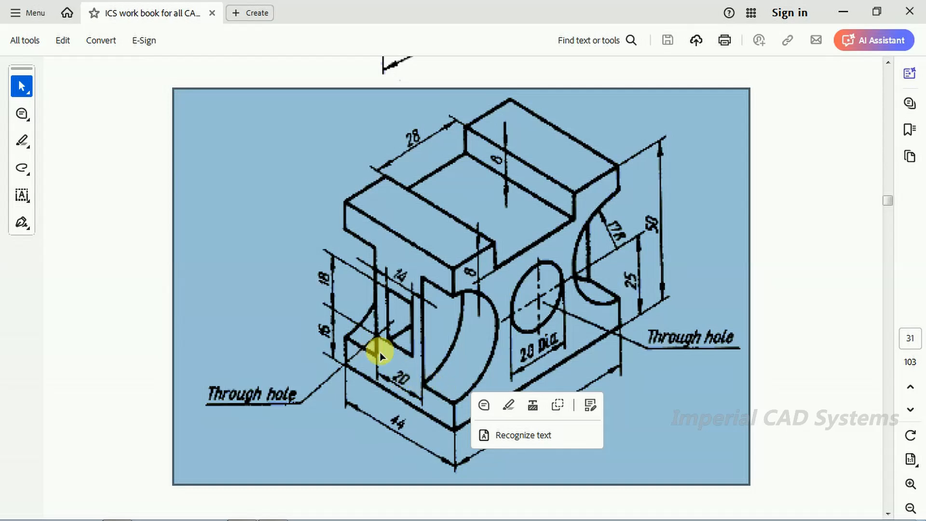
{"action": "left_click", "coordinate": [775, 328]}
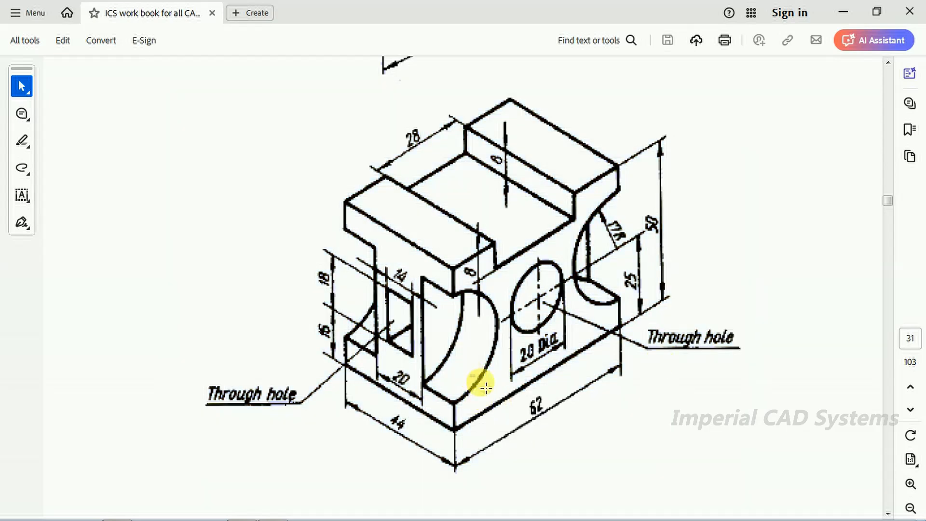
{"action": "left_click_drag", "start_coordinate": [485, 389], "coordinate": [469, 373]}
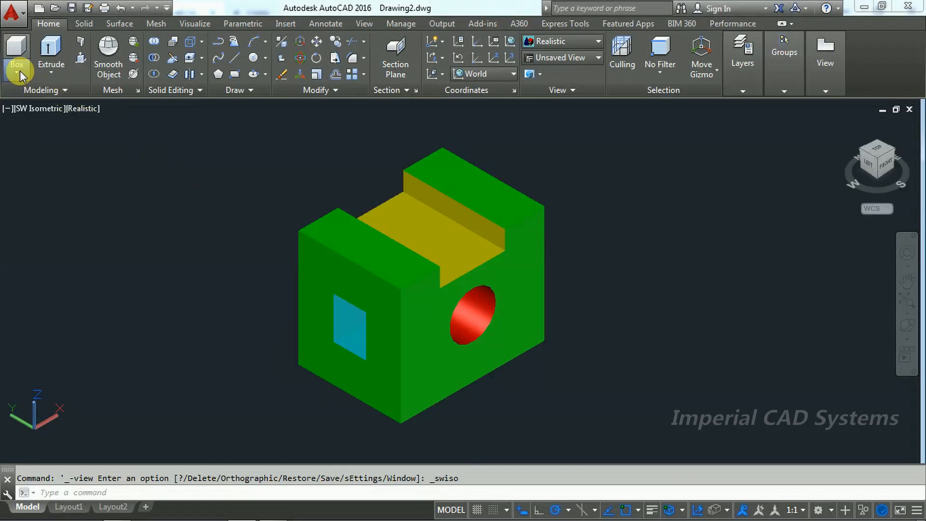
Step: Switch to AutoCAD and draw a cylinder of radius 17 and height 12 centred on the midpoint of the block's near vertical corner edge
{"action": "left_click", "coordinate": [18, 71]}
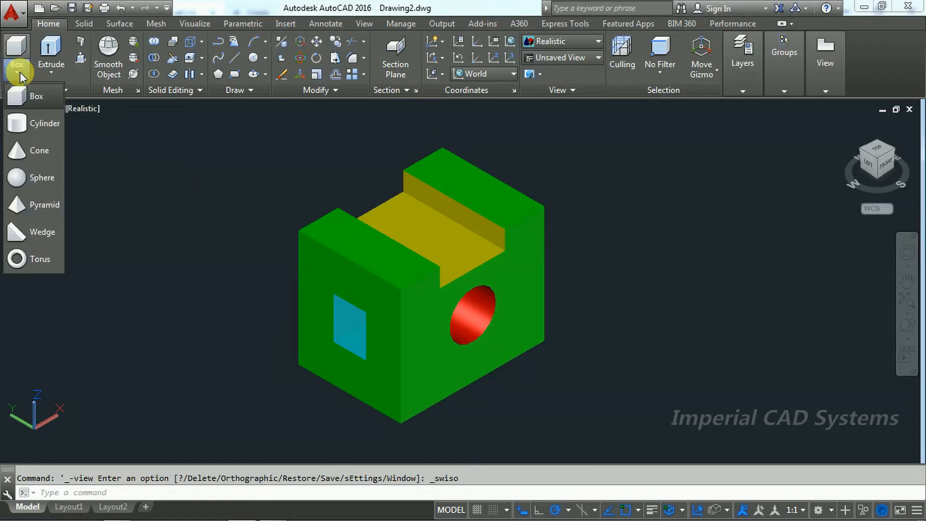
{"action": "left_click", "coordinate": [31, 124]}
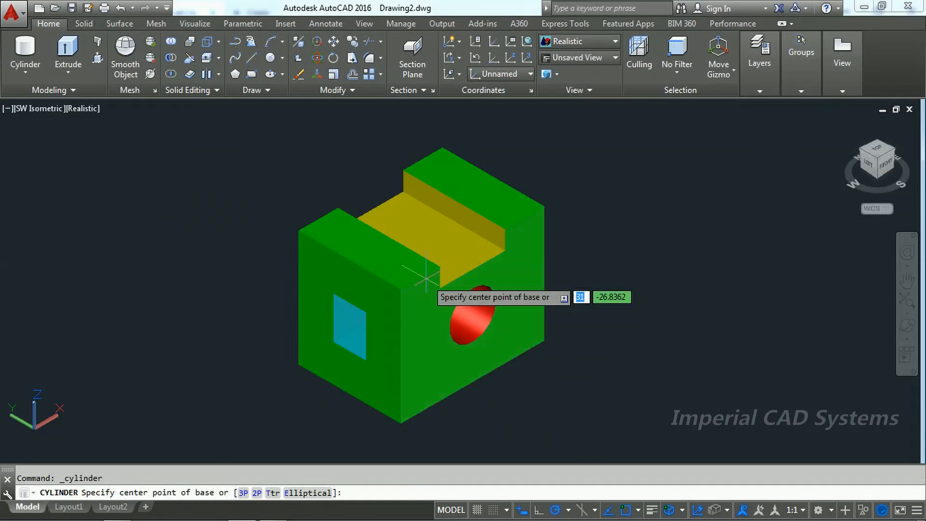
{"action": "left_click", "coordinate": [400, 357]}
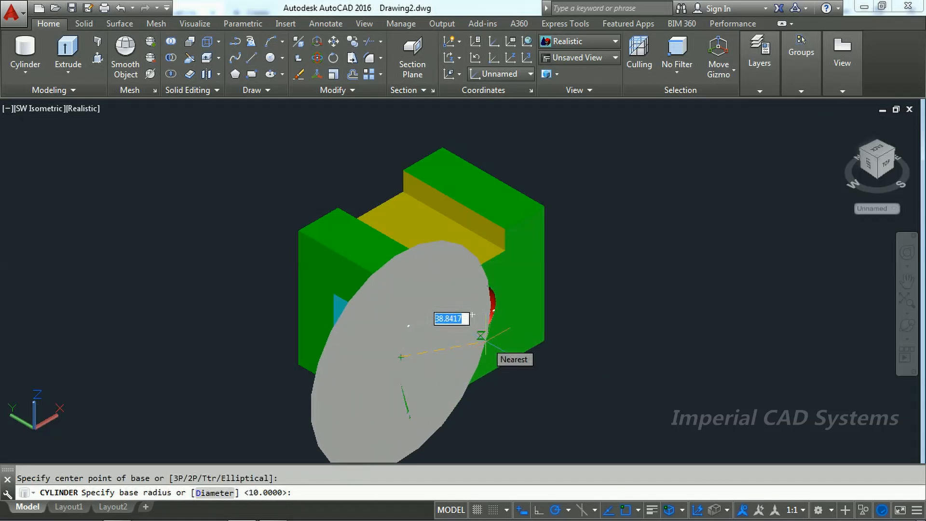
{"action": "type", "text": "17"}
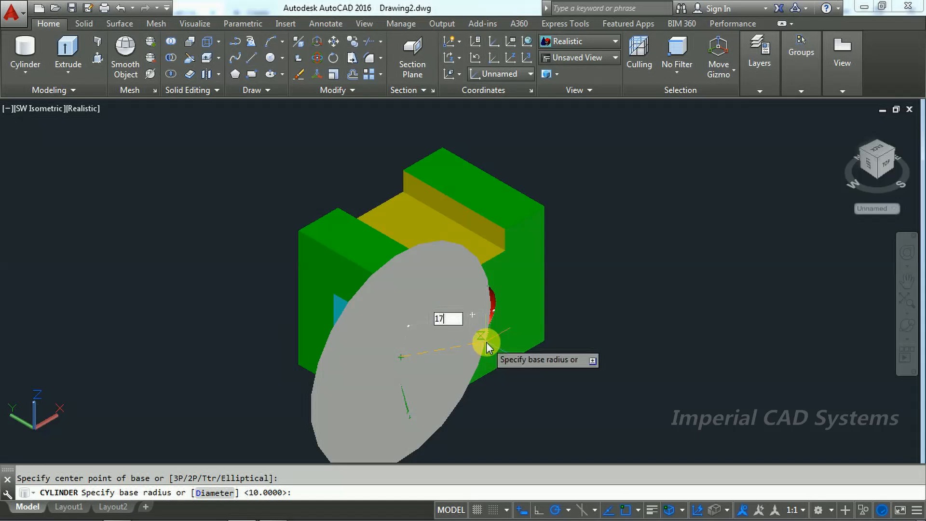
{"action": "key", "text": "Return"}
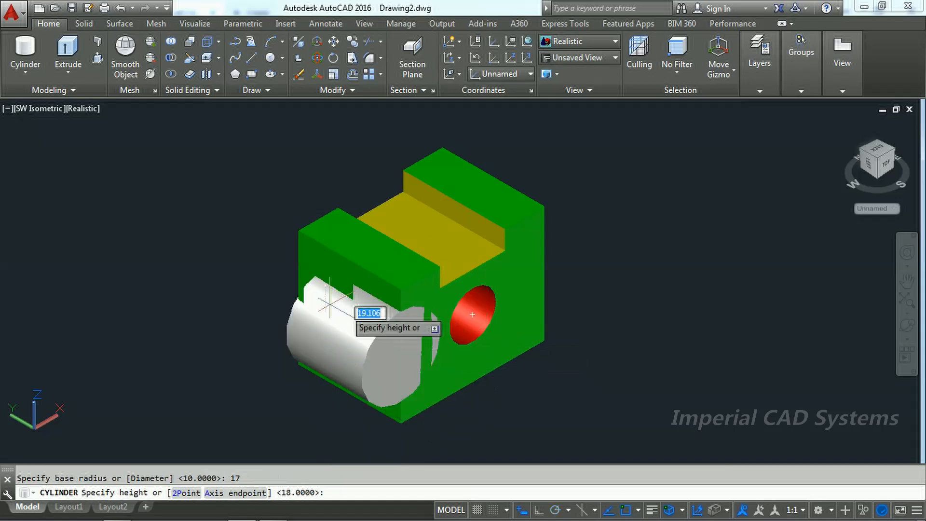
{"action": "key", "text": "Return"}
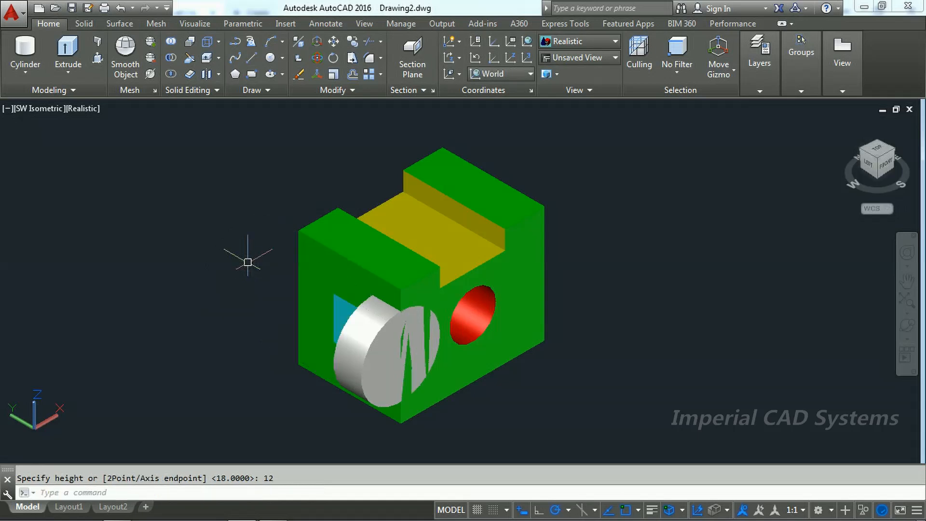
Step: Change the new cylinder's colour to Magenta
{"action": "left_click", "coordinate": [361, 345]}
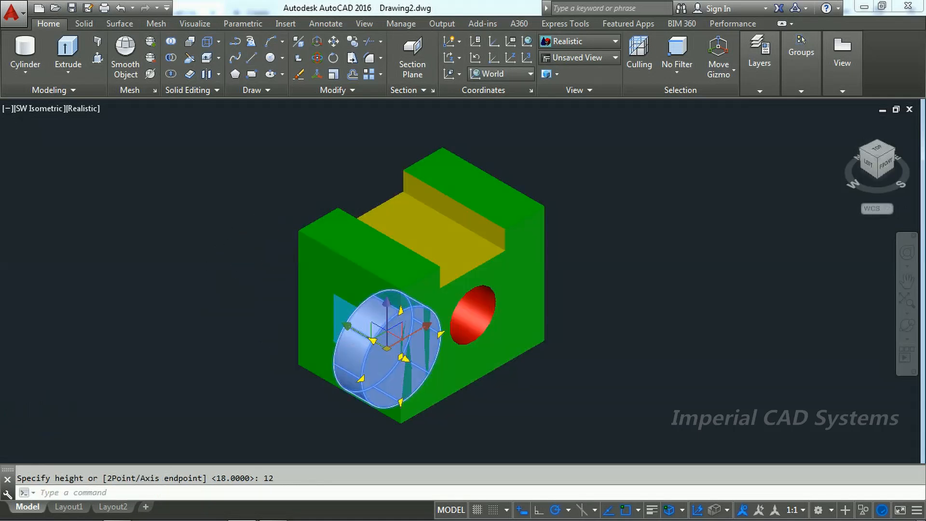
{"action": "left_click", "coordinate": [536, 252]}
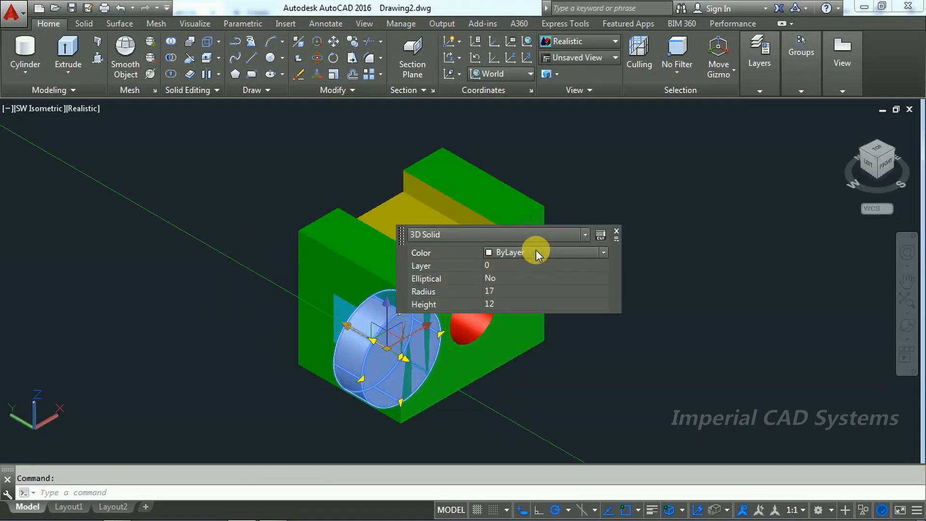
{"action": "left_click", "coordinate": [536, 251]}
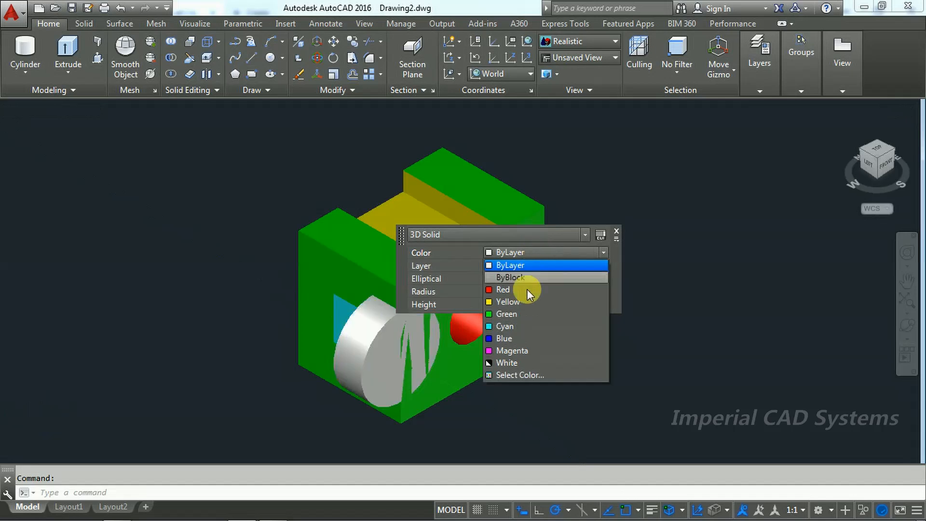
{"action": "left_click", "coordinate": [523, 350]}
{"action": "key", "text": "Escape"}
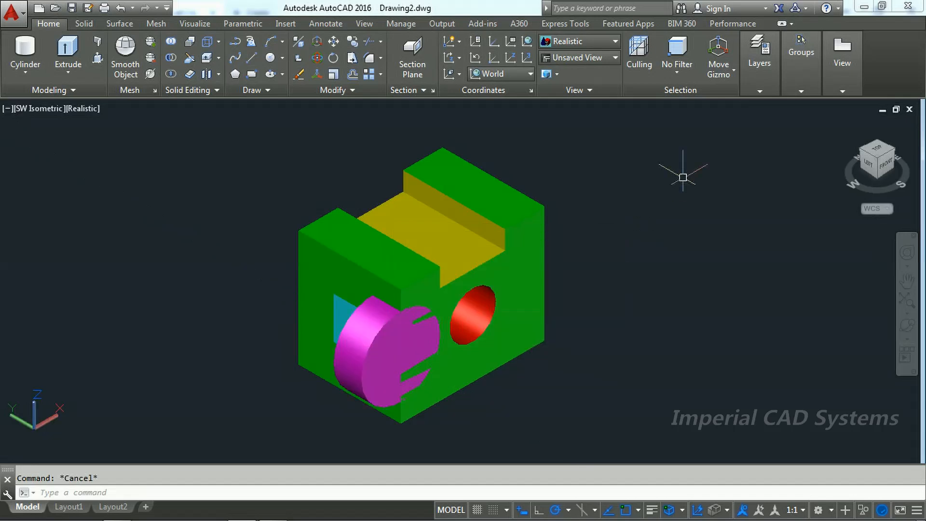
Step: Copy the magenta cylinder from its front centre to the midpoint of the vertical edge at the other end of the front face
{"action": "scroll", "coordinate": [487, 233], "scroll_direction": "up", "scroll_amount": 4}
{"action": "scroll", "coordinate": [487, 234], "scroll_direction": "down", "scroll_amount": 3}
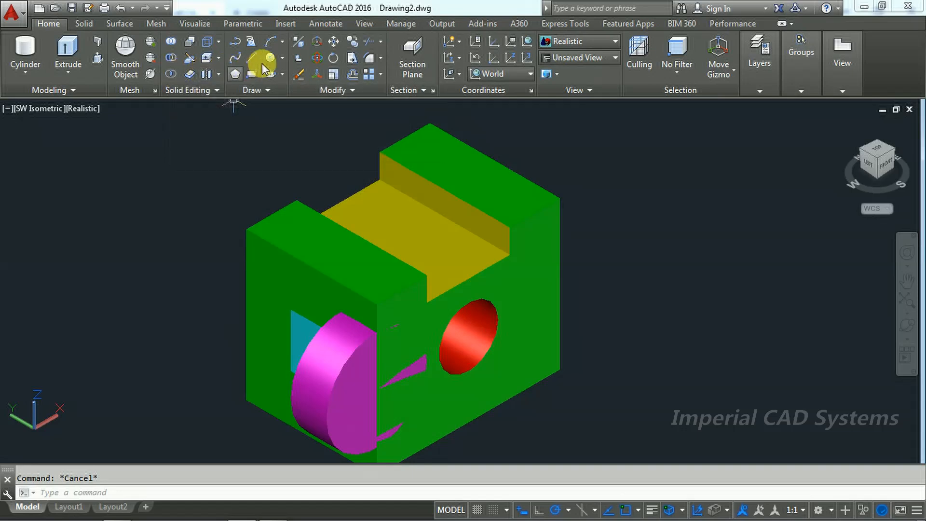
{"action": "left_click", "coordinate": [352, 47]}
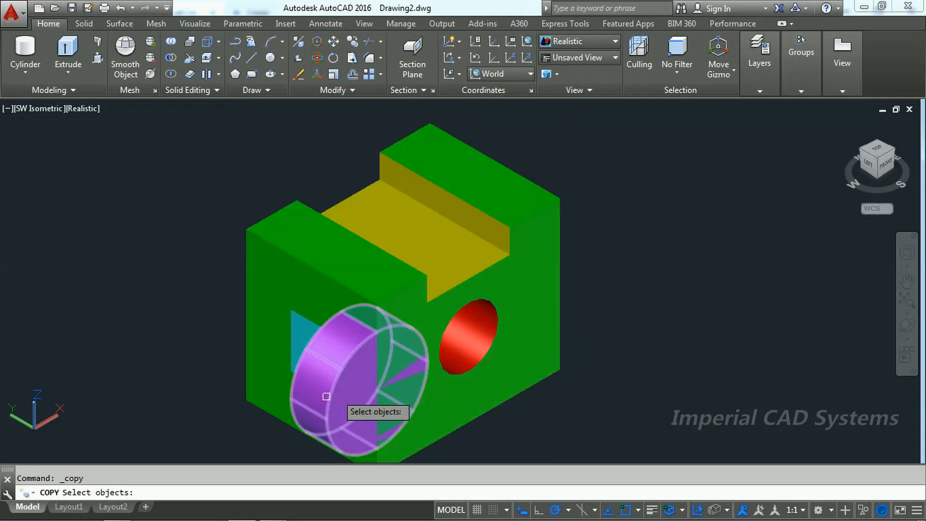
{"action": "left_click", "coordinate": [319, 401]}
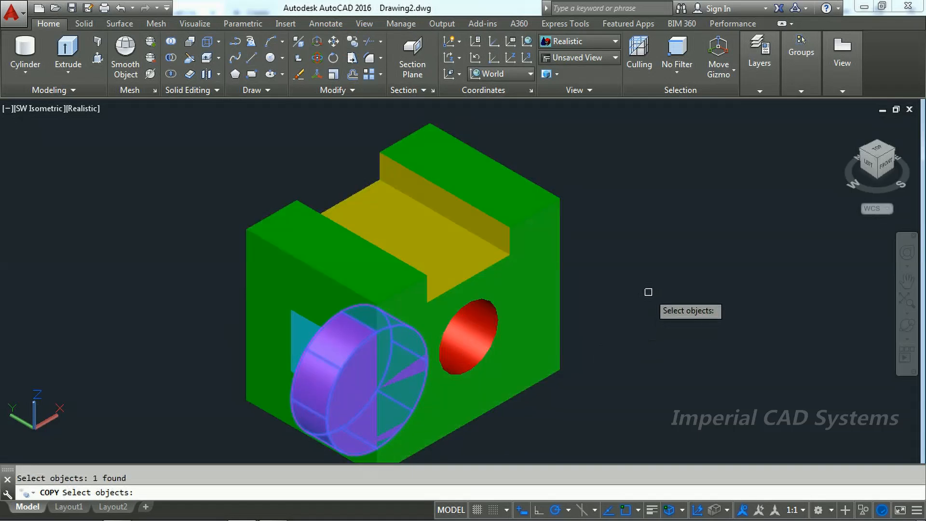
{"action": "key", "text": "Return"}
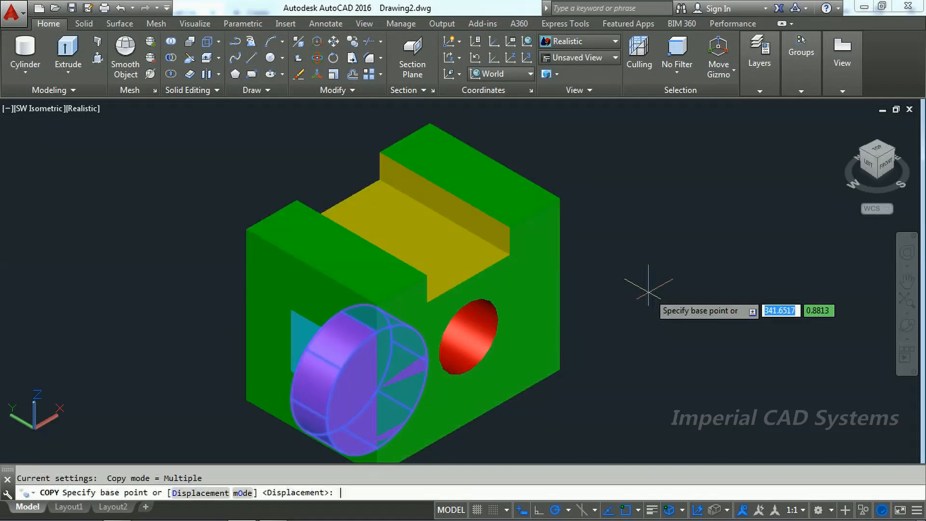
{"action": "left_click", "coordinate": [377, 390]}
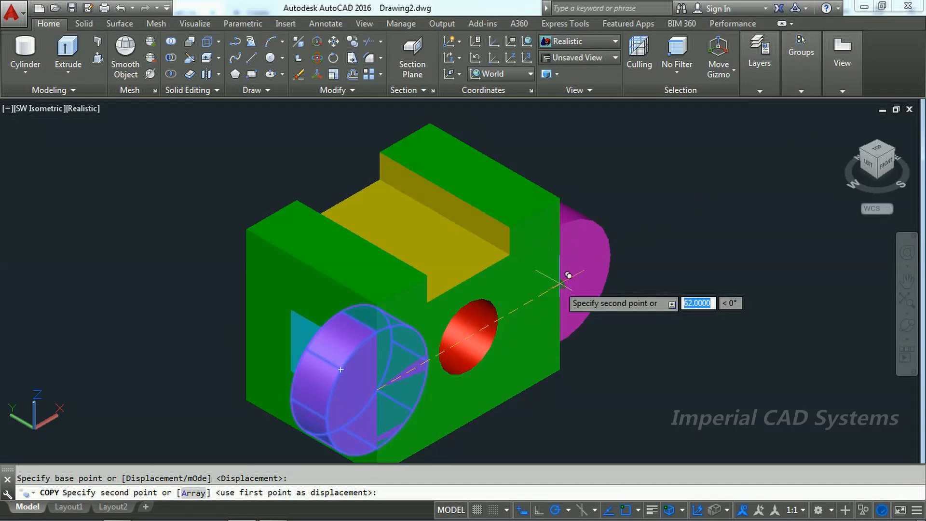
{"action": "left_click", "coordinate": [568, 276]}
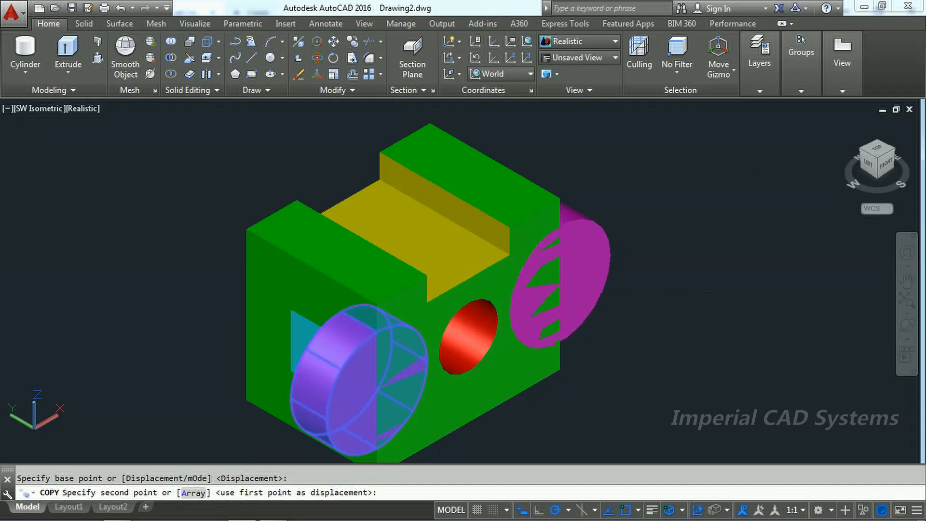
Step: Try to place another cylinder copy toward the back of the block using a distance of 32 along the block's width
{"action": "scroll", "coordinate": [705, 314], "scroll_direction": "up", "scroll_amount": 3}
{"action": "scroll", "coordinate": [706, 314], "scroll_direction": "down", "scroll_amount": 3}
{"action": "middle_click_drag", "start_coordinate": [704, 314], "coordinate": [350, 312], "text": "shift"}
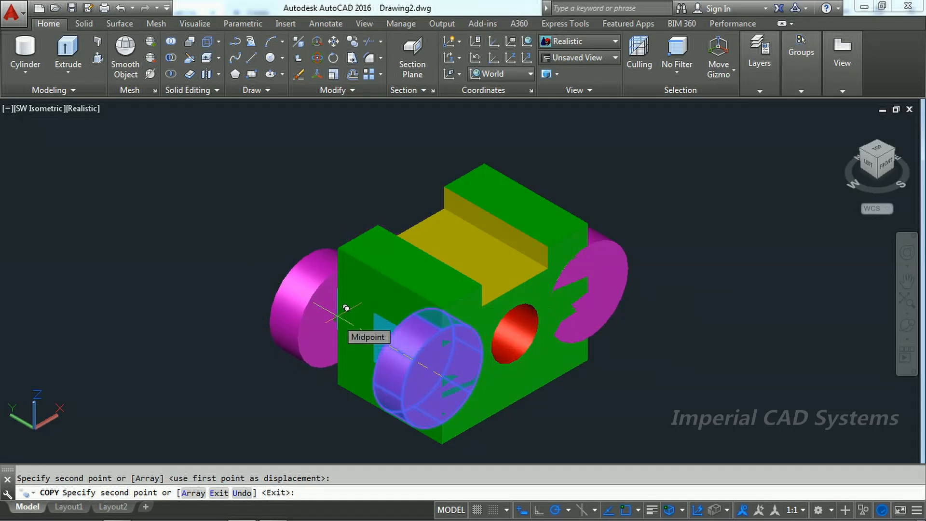
{"action": "scroll", "coordinate": [328, 314], "scroll_direction": "down", "scroll_amount": 2}
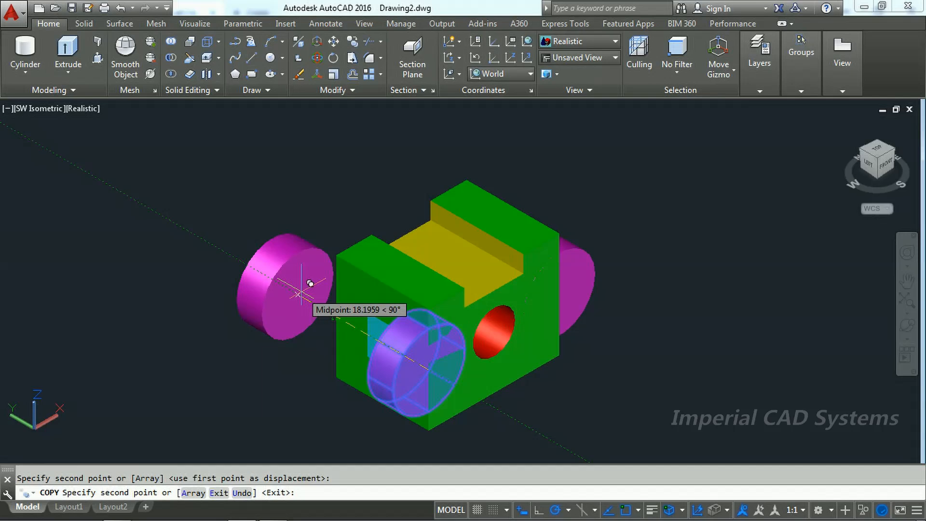
{"action": "type", "text": "32"}
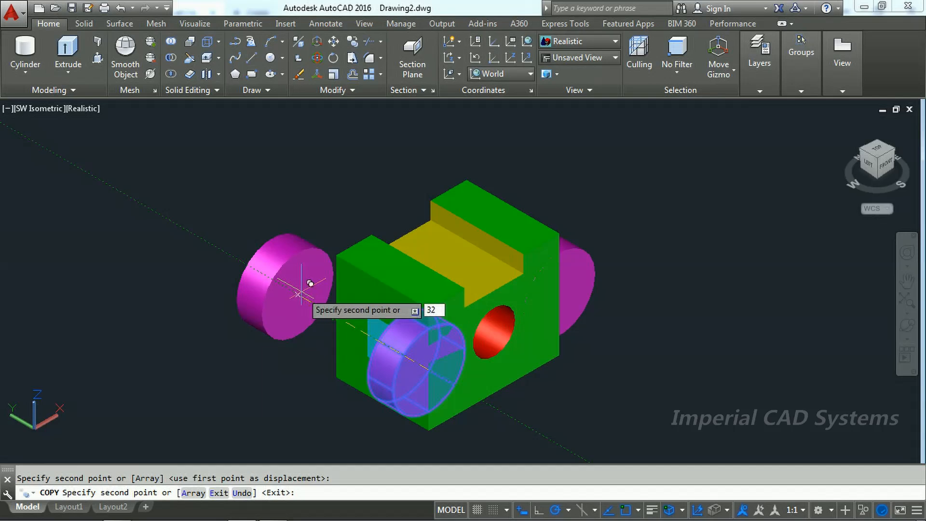
{"action": "key", "text": "Return"}
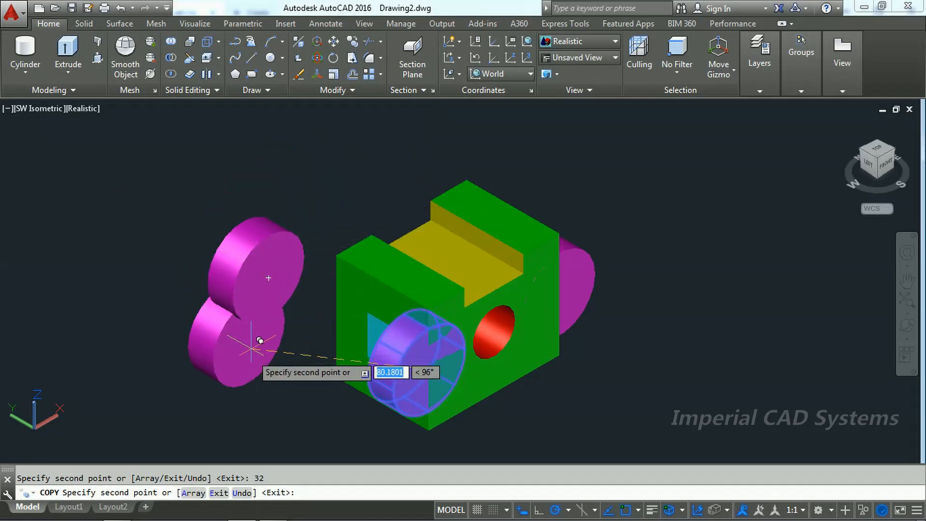
Step: Check the PDF drawing, place a cylinder copy 32 from the original along the 90° direction, and delete the misplaced copy outside the block
{"action": "key", "text": "alt+Tab"}
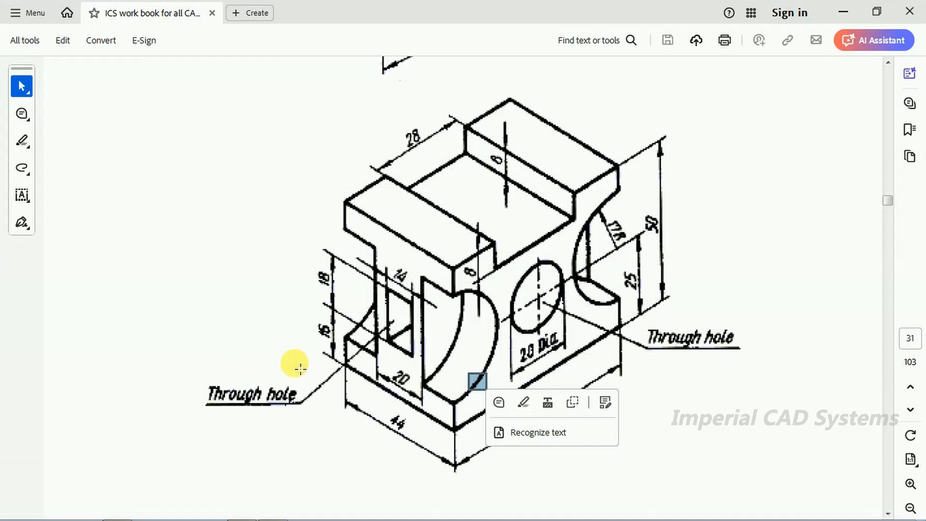
{"action": "key", "text": "alt+Tab"}
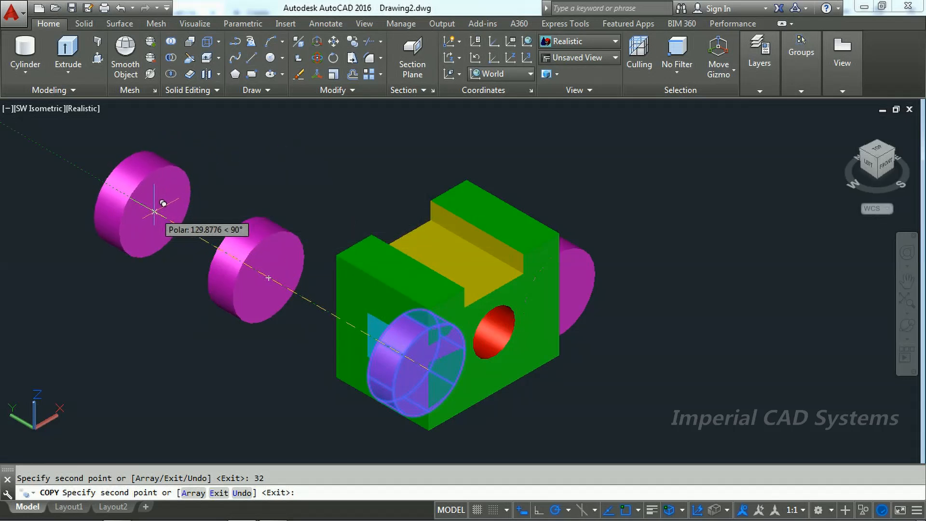
{"action": "type", "text": "32"}
{"action": "key", "text": "Return"}
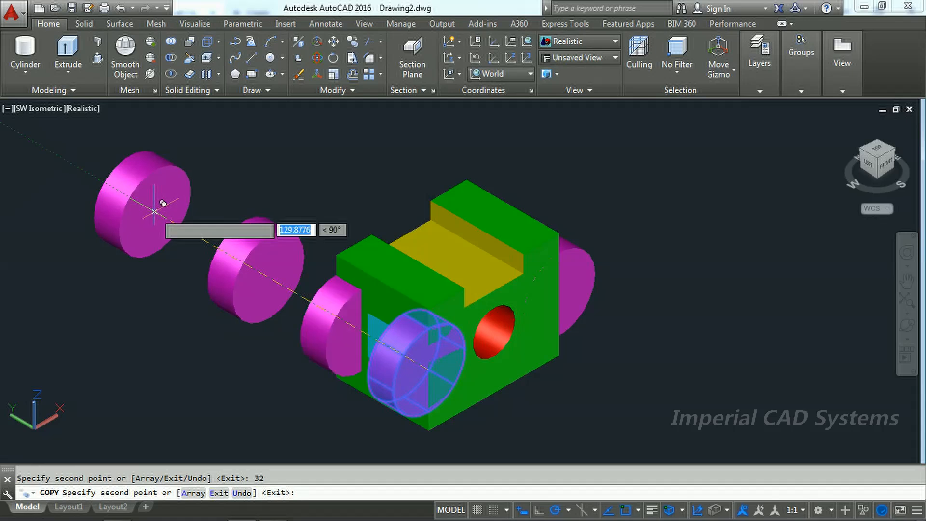
{"action": "key", "text": "Escape"}
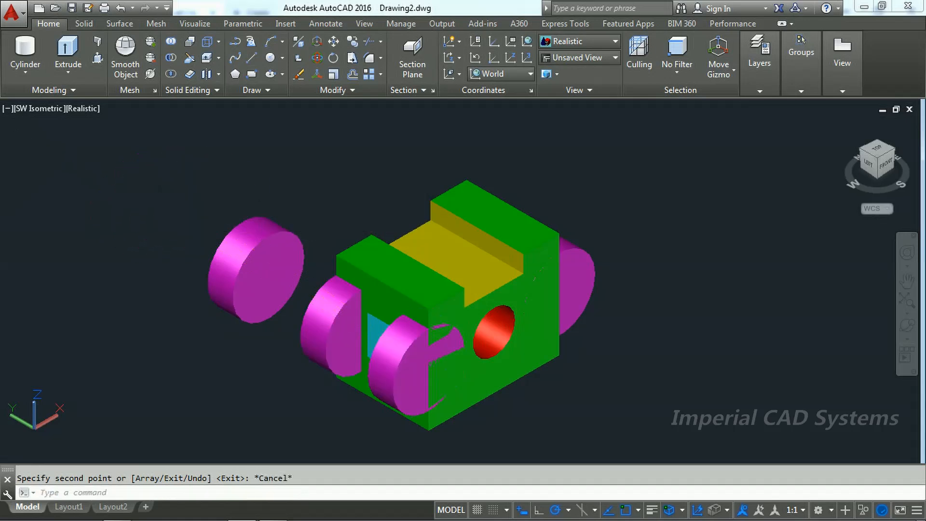
{"action": "left_click", "coordinate": [284, 262]}
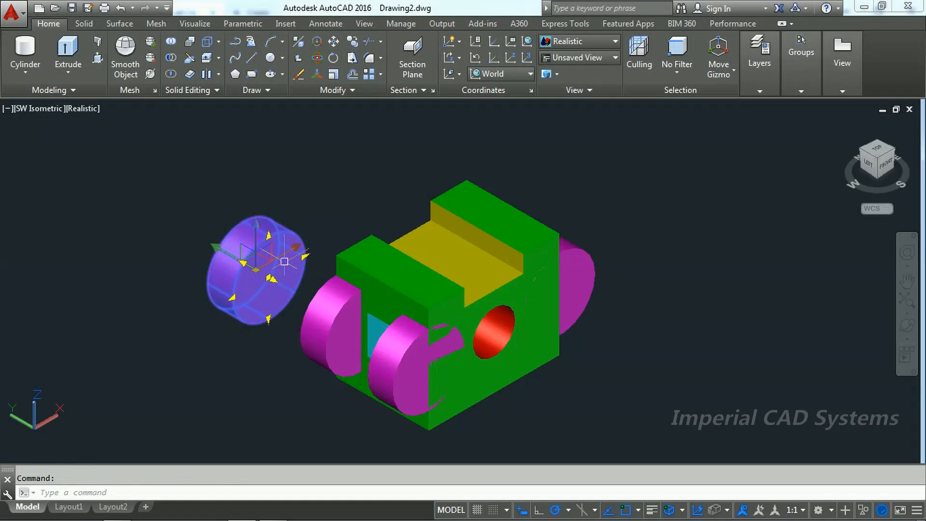
{"action": "key", "text": "Delete"}
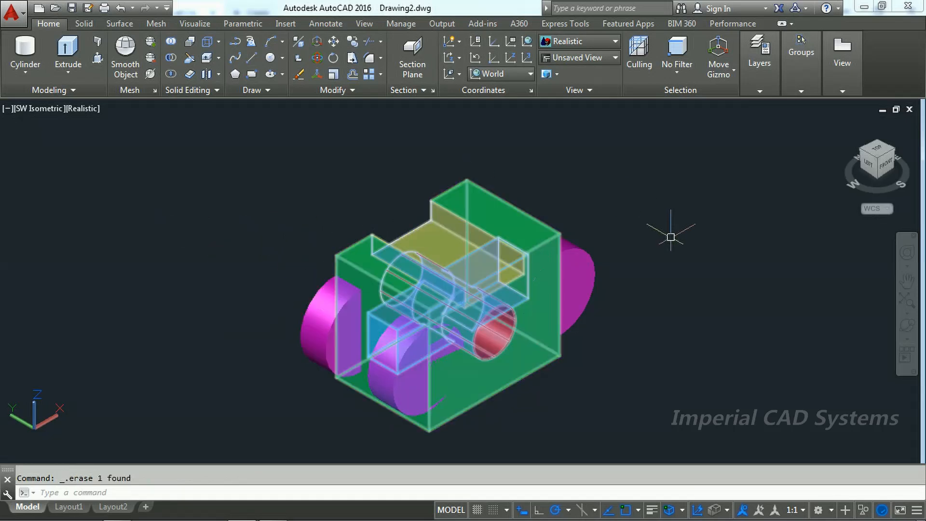
Step: Copy the rear magenta cylinder from its back centre to the midpoint of the vertical edge at the other end of the back face
{"action": "middle_click_drag", "start_coordinate": [258, 263], "coordinate": [439, 274], "text": "shift"}
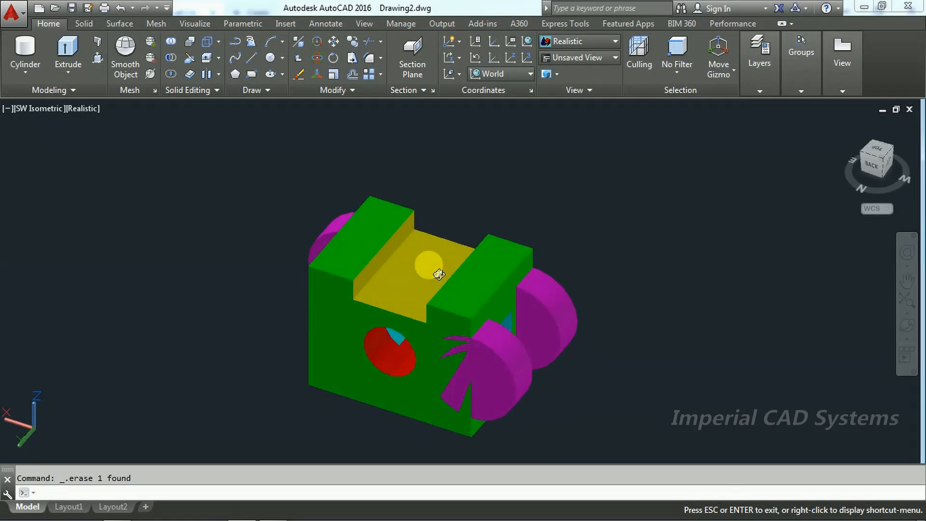
{"action": "middle_click_drag", "start_coordinate": [439, 275], "coordinate": [449, 268], "text": "shift"}
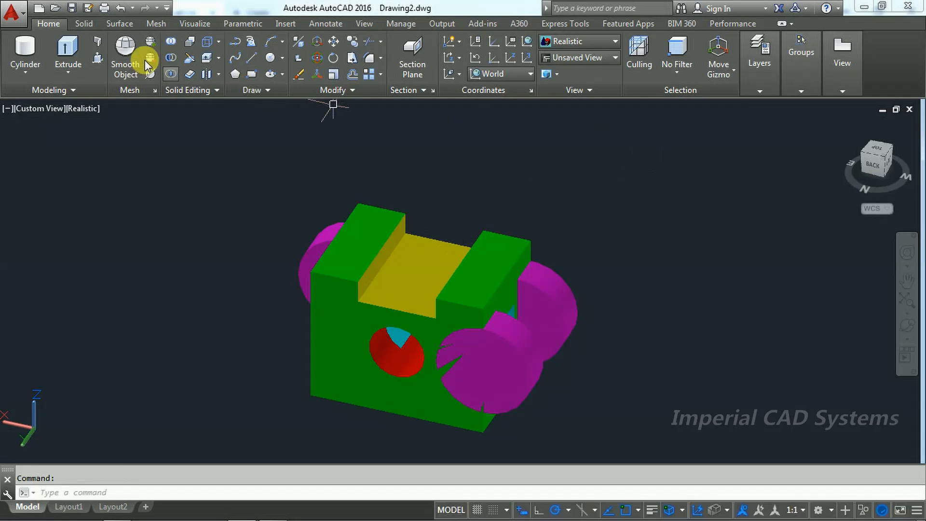
{"action": "left_click", "coordinate": [352, 43]}
{"action": "left_click", "coordinate": [528, 351]}
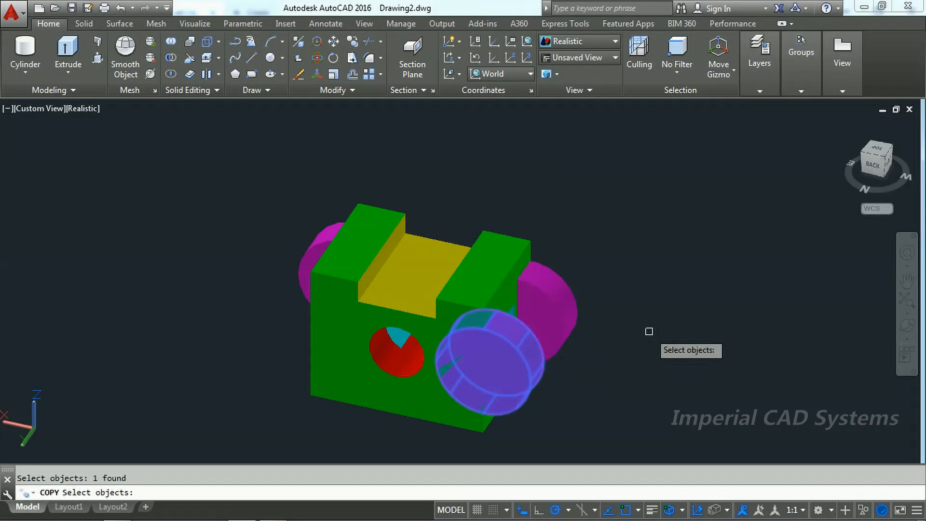
{"action": "key", "text": "Return"}
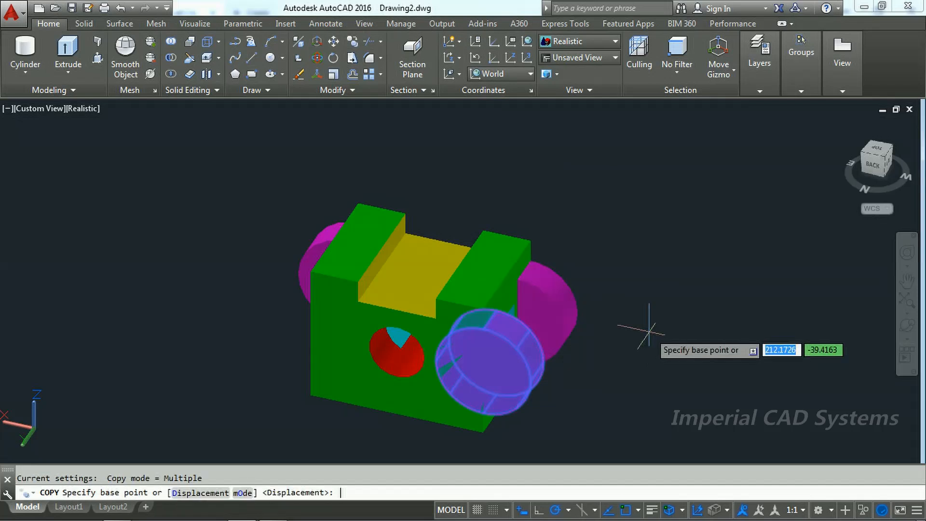
{"action": "left_click", "coordinate": [483, 371]}
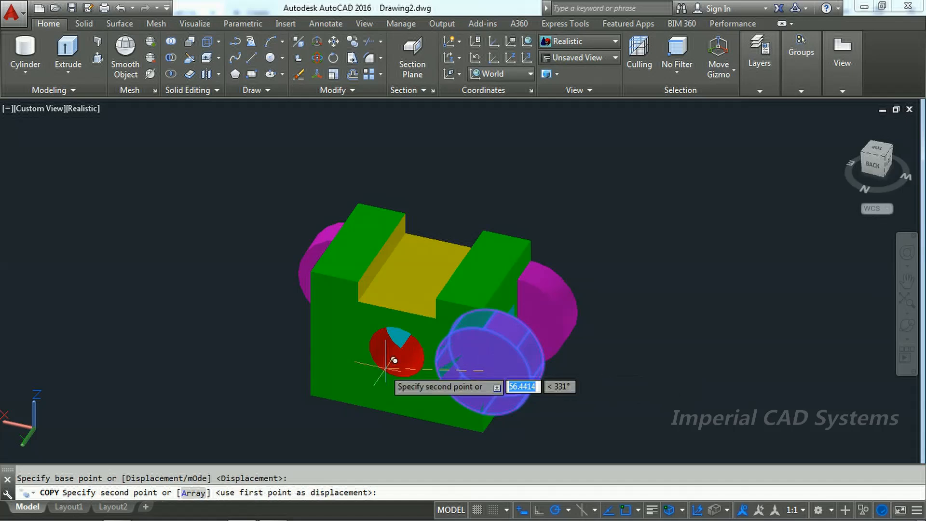
{"action": "left_click", "coordinate": [320, 325]}
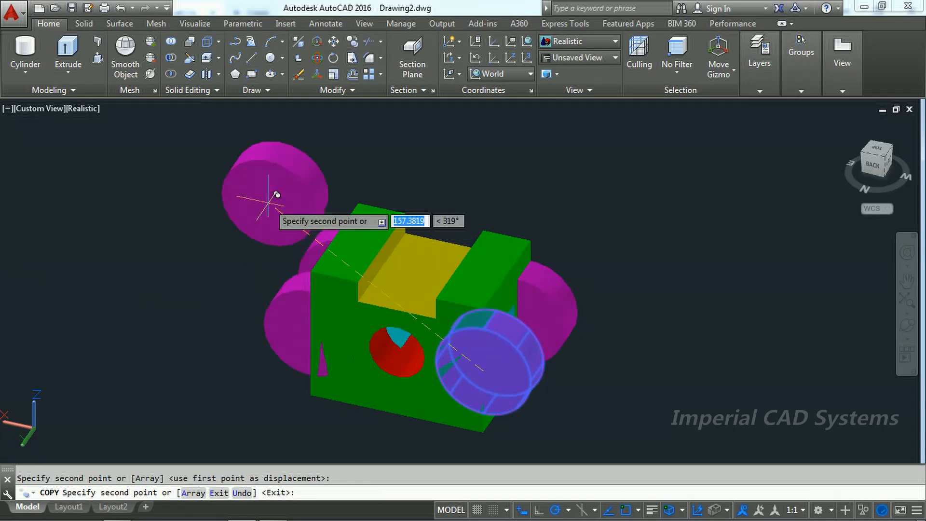
{"action": "key", "text": "Escape"}
Step: Subtract the four magenta cylinders from the green block to cut the curved recesses at its vertical edges
{"action": "middle_click_drag", "start_coordinate": [482, 318], "coordinate": [501, 320], "text": "shift"}
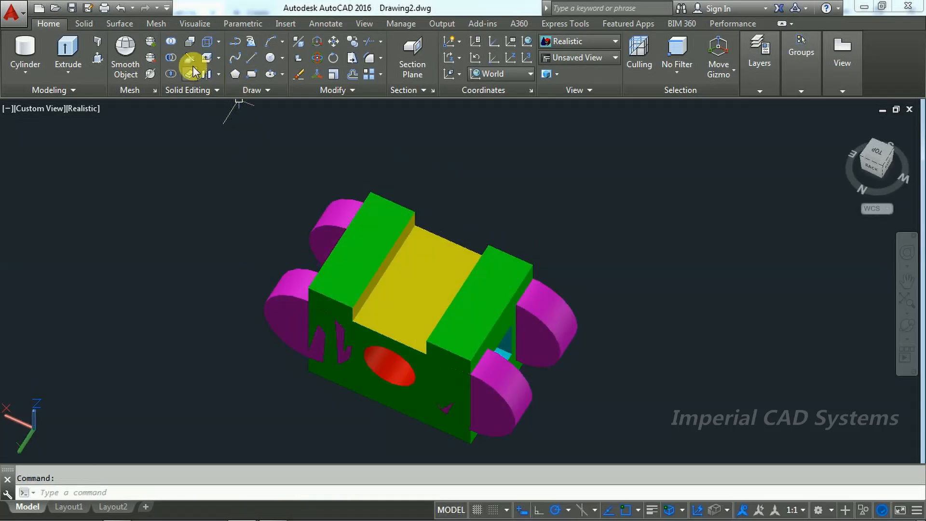
{"action": "left_click", "coordinate": [173, 62]}
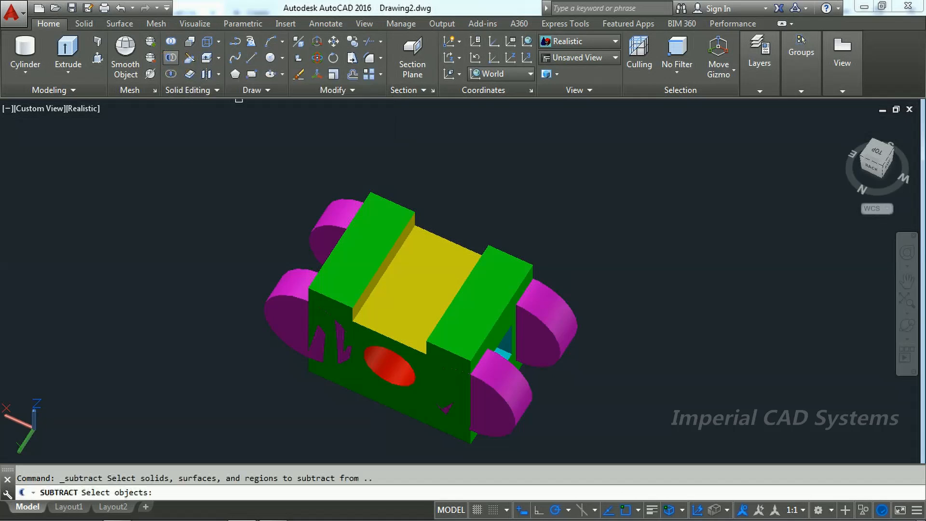
{"action": "left_click", "coordinate": [416, 261]}
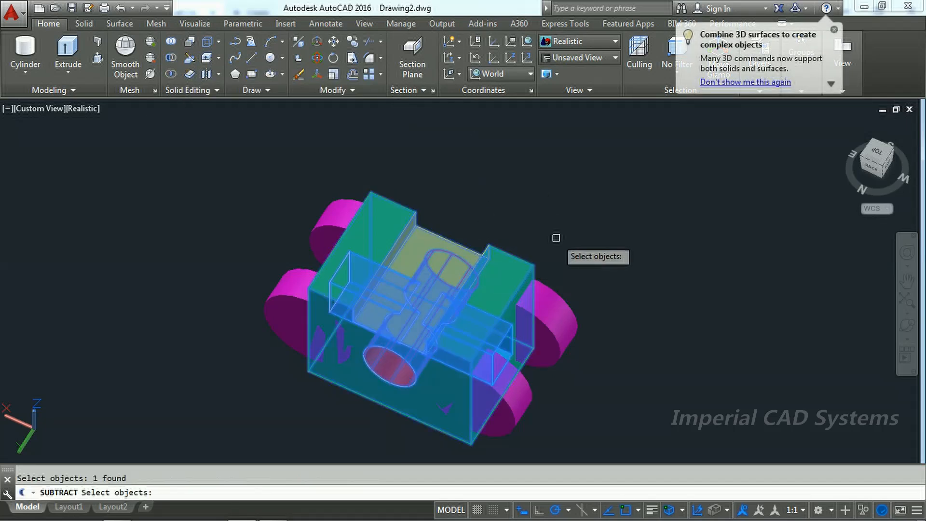
{"action": "key", "text": "Return"}
{"action": "left_click", "coordinate": [555, 304]}
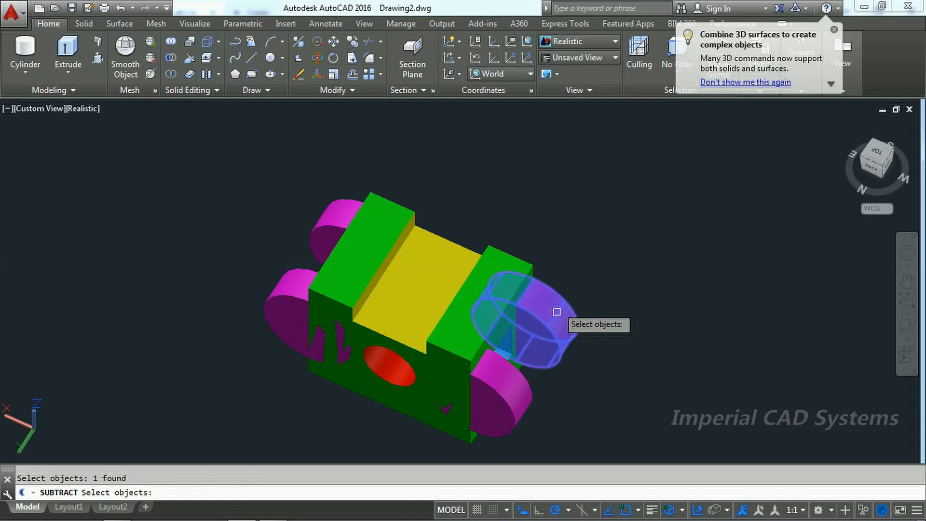
{"action": "left_click", "coordinate": [519, 385]}
{"action": "left_click", "coordinate": [284, 281]}
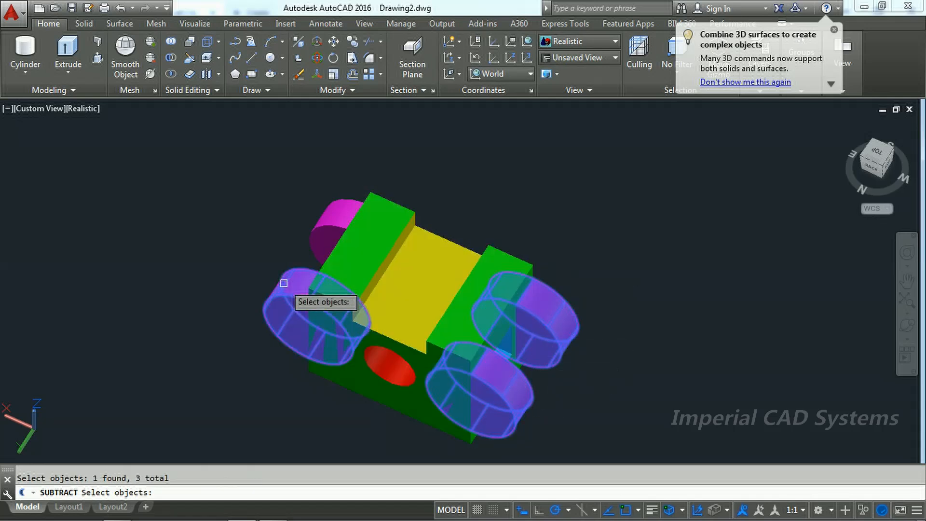
{"action": "left_click", "coordinate": [316, 229]}
{"action": "key", "text": "Return"}
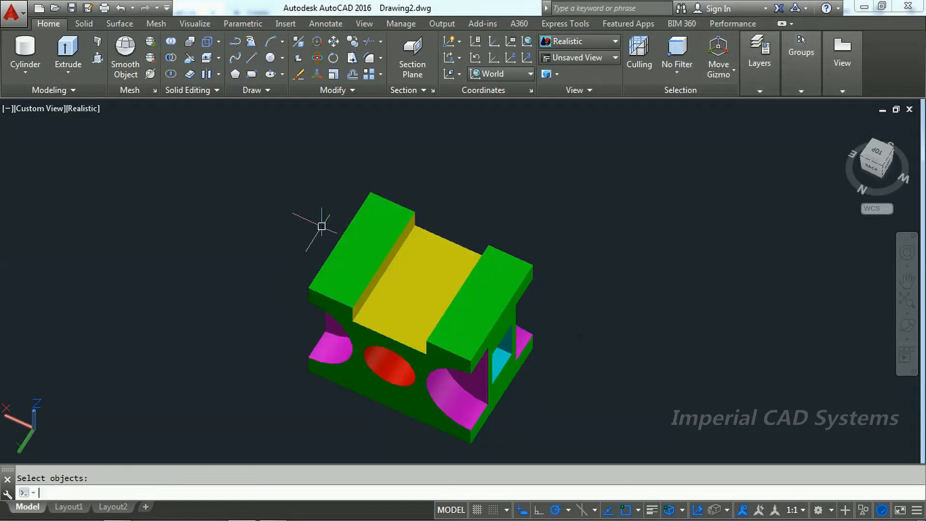
Step: Set the view to SW Isometric and compare the finished block with the dimensioned drawing in the PDF workbook
{"action": "left_click", "coordinate": [50, 114]}
{"action": "left_click", "coordinate": [59, 235]}
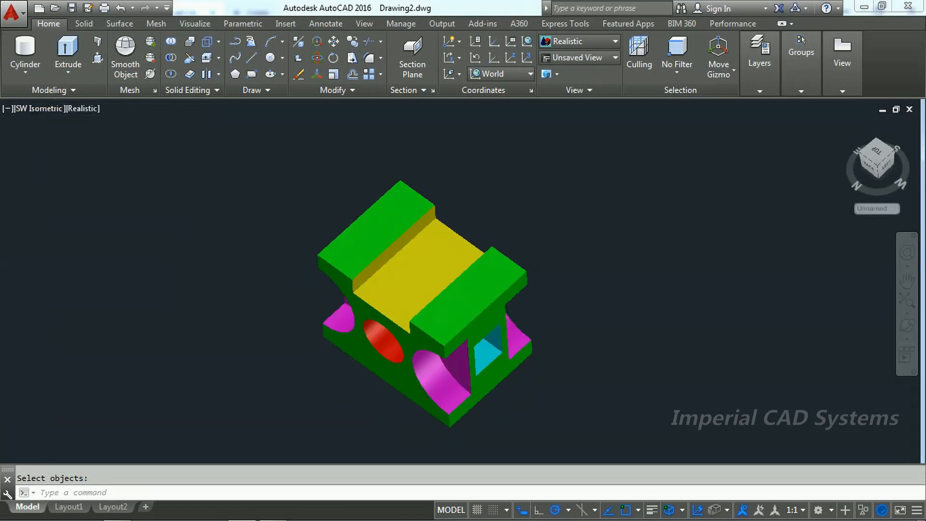
{"action": "scroll", "coordinate": [472, 412], "scroll_direction": "down", "scroll_amount": 4}
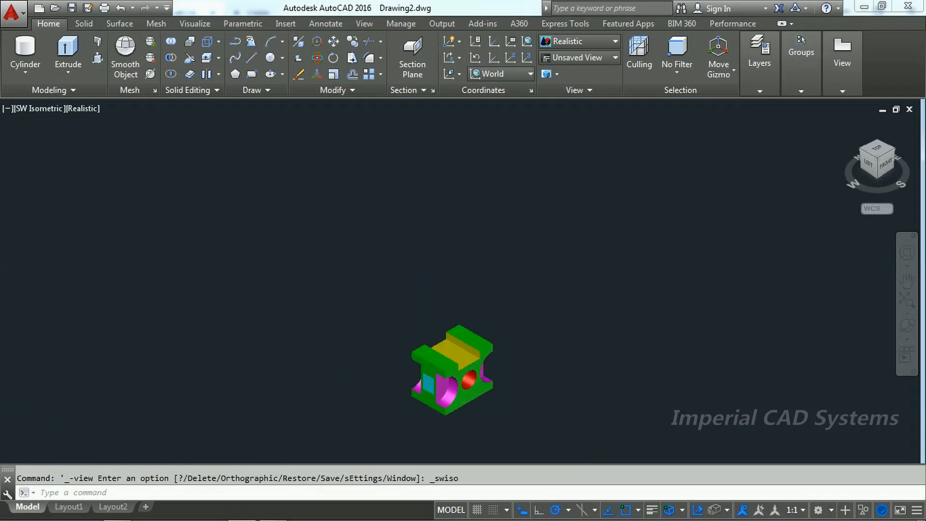
{"action": "scroll", "coordinate": [459, 406], "scroll_direction": "up", "scroll_amount": 8}
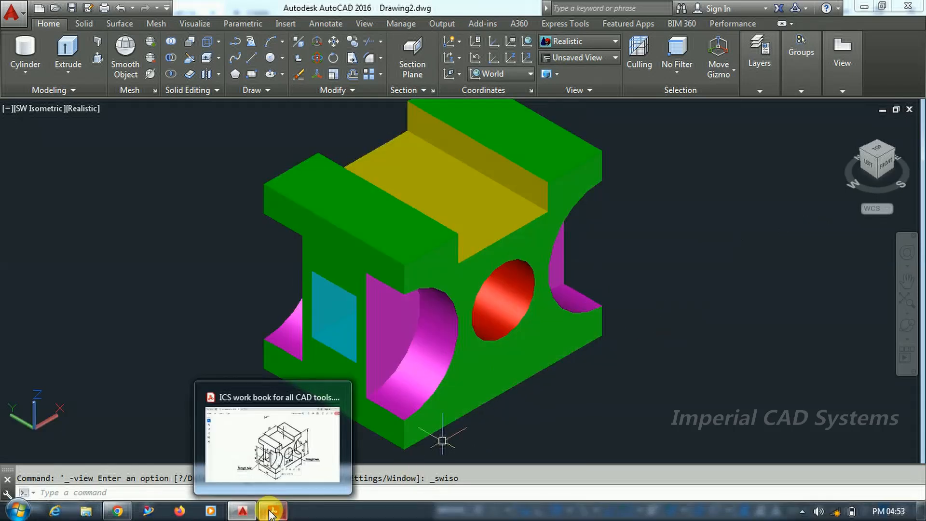
{"action": "left_click", "coordinate": [272, 511]}
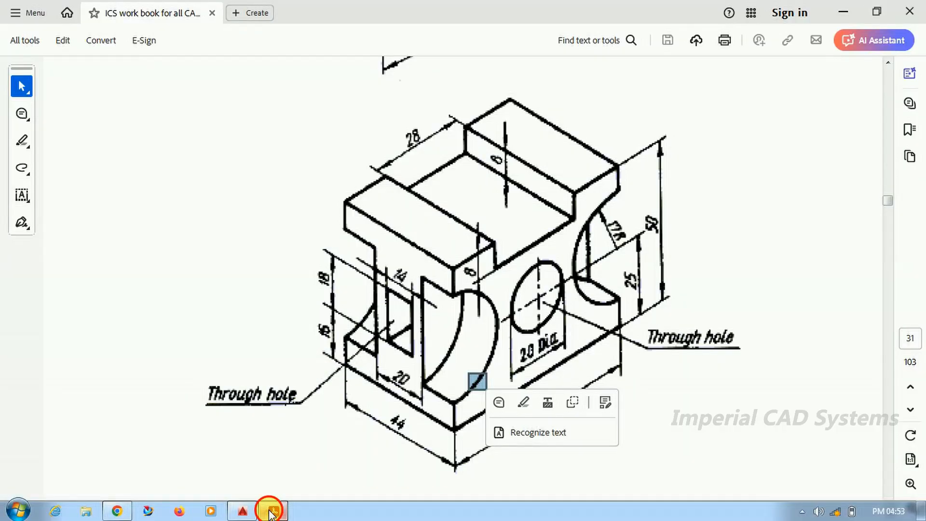
{"action": "left_click", "coordinate": [271, 511]}
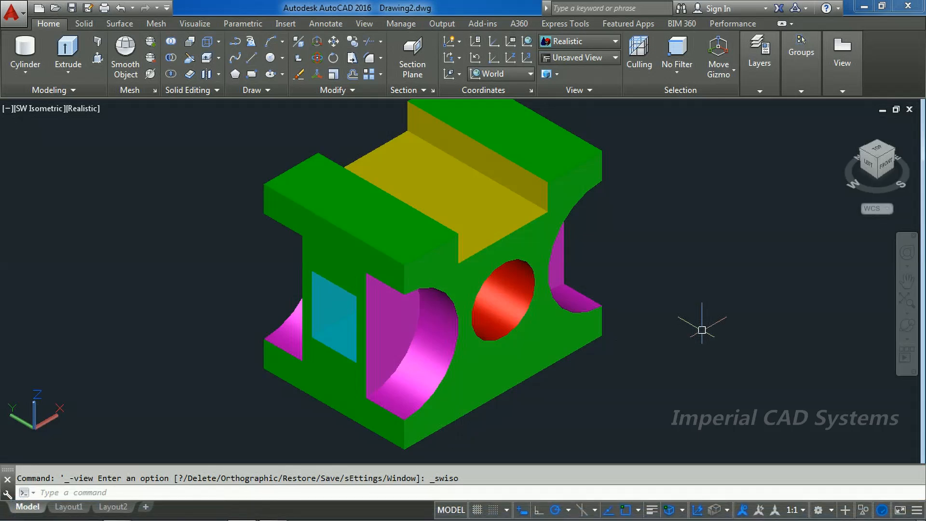
Step: Spin the finished block with Continuous Orbit to inspect it from all sides
{"action": "left_click", "coordinate": [909, 339]}
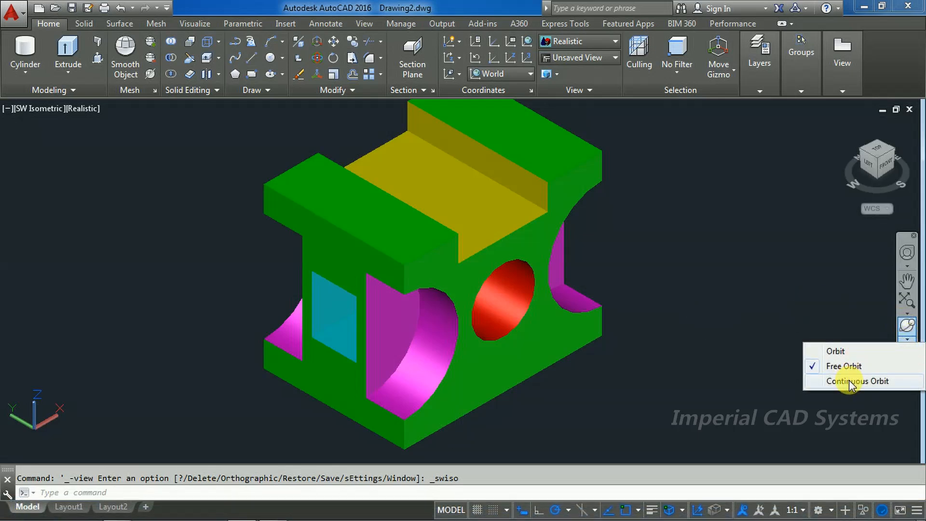
{"action": "left_click", "coordinate": [848, 381]}
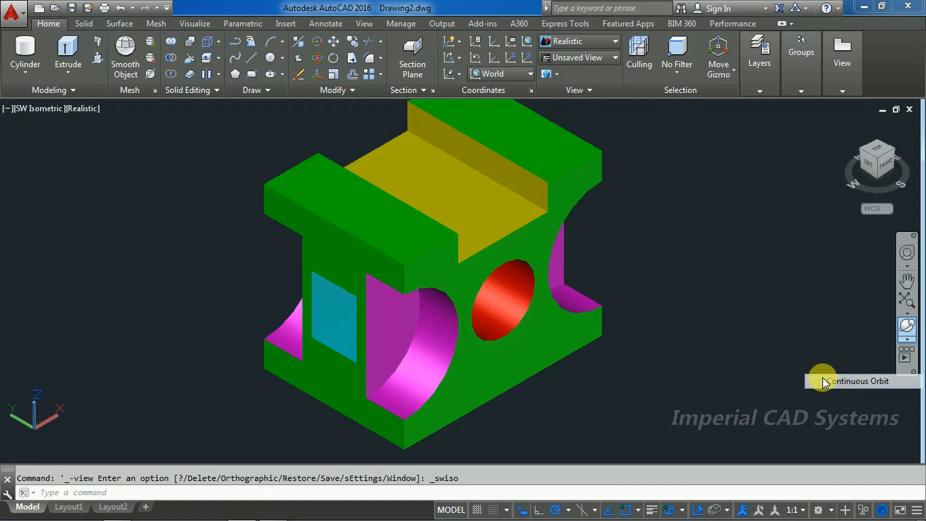
{"action": "left_click_drag", "start_coordinate": [510, 323], "coordinate": [485, 333]}
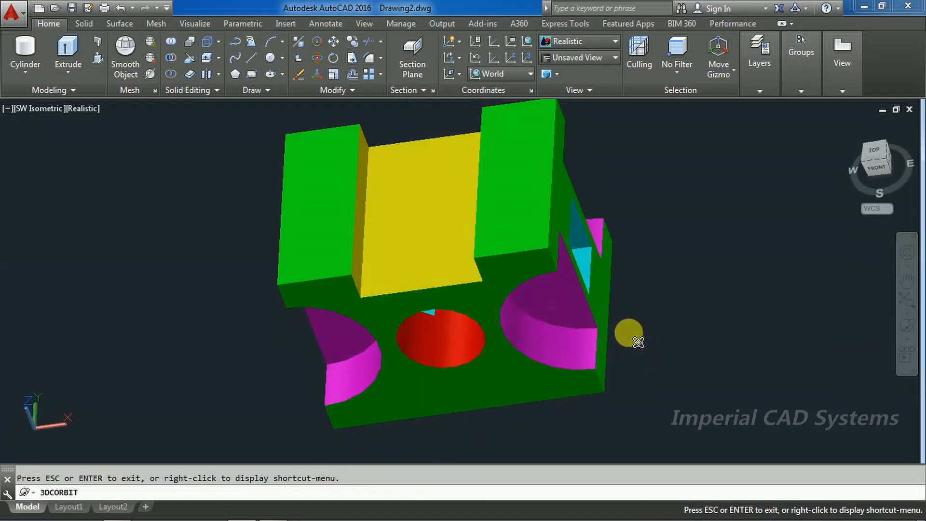